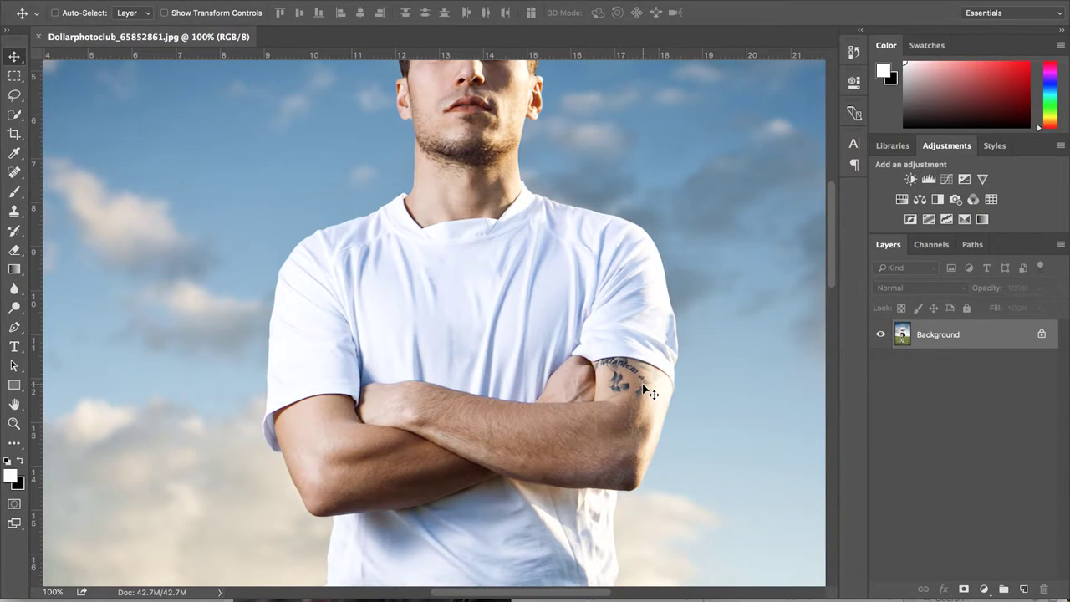
- Convert the locked background into a regular layer, duplicate it and hide the original
{"action": "scroll", "coordinate": [651, 393], "scroll_direction": "up", "scroll_amount": 6}
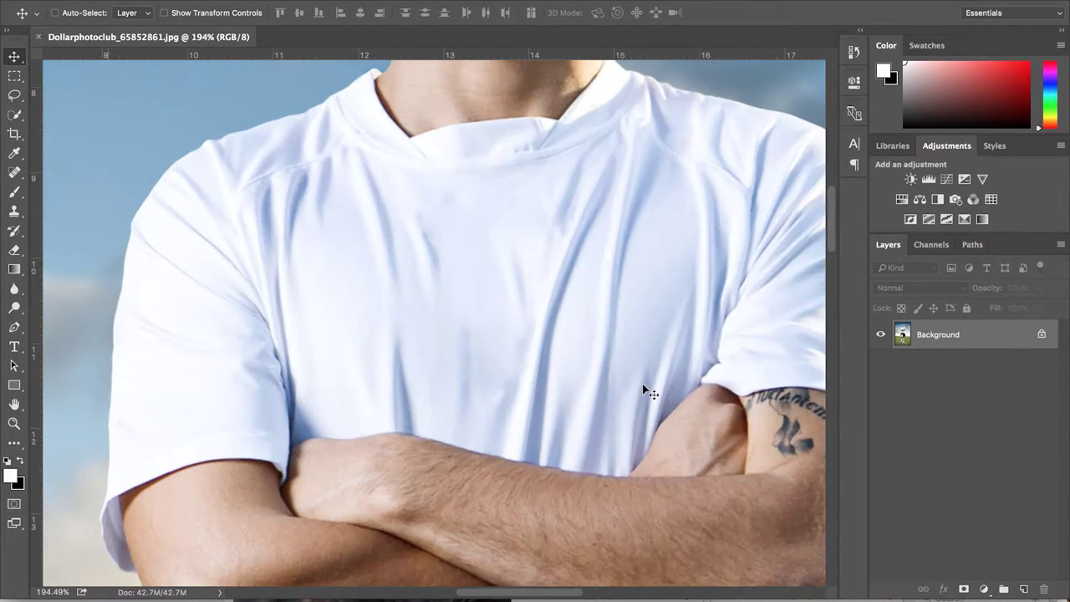
{"action": "scroll", "coordinate": [643, 387], "scroll_direction": "right", "scroll_amount": 5}
{"action": "scroll", "coordinate": [643, 387], "scroll_direction": "down", "scroll_amount": 3}
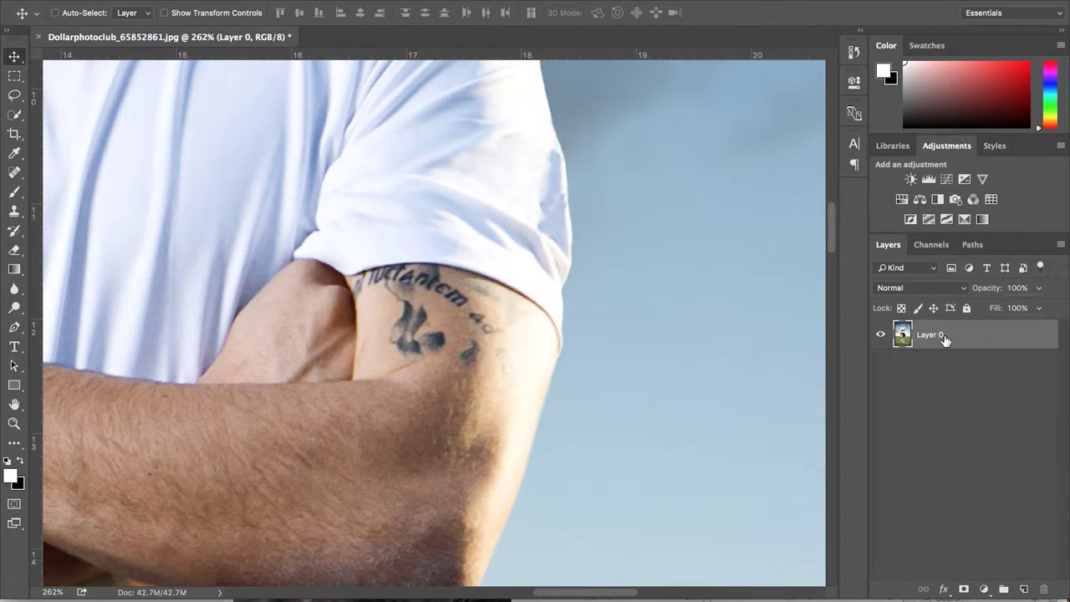
{"action": "left_click_drag", "start_coordinate": [945, 339], "coordinate": [1028, 590]}
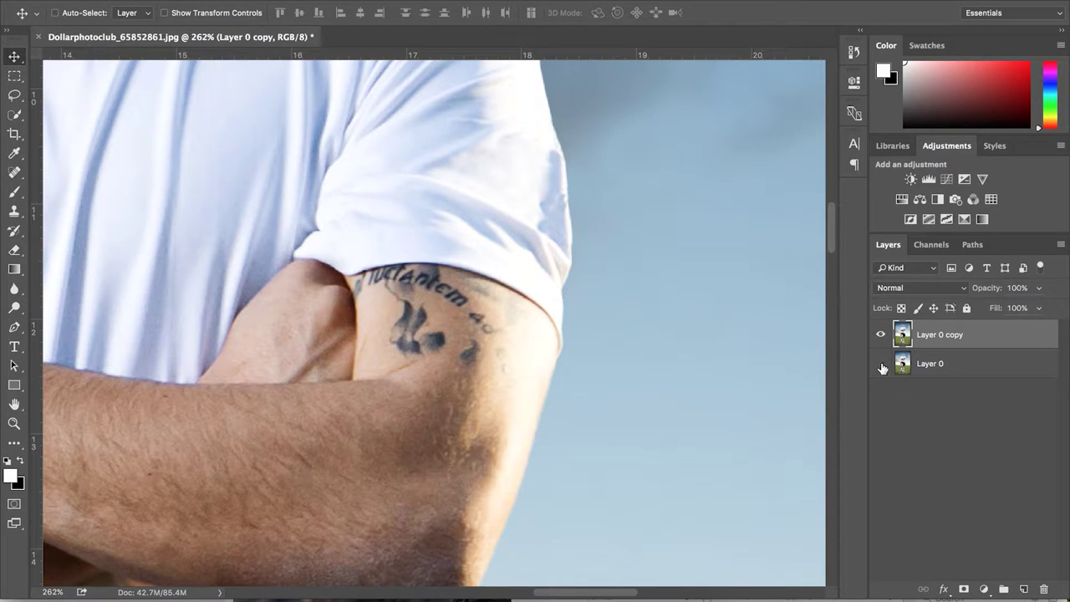
- Add an empty layer above the copy and set up the Clone Stamp to sample All Layers with Aligned on
{"action": "left_click", "coordinate": [1024, 589]}
{"action": "left_click", "coordinate": [15, 213]}
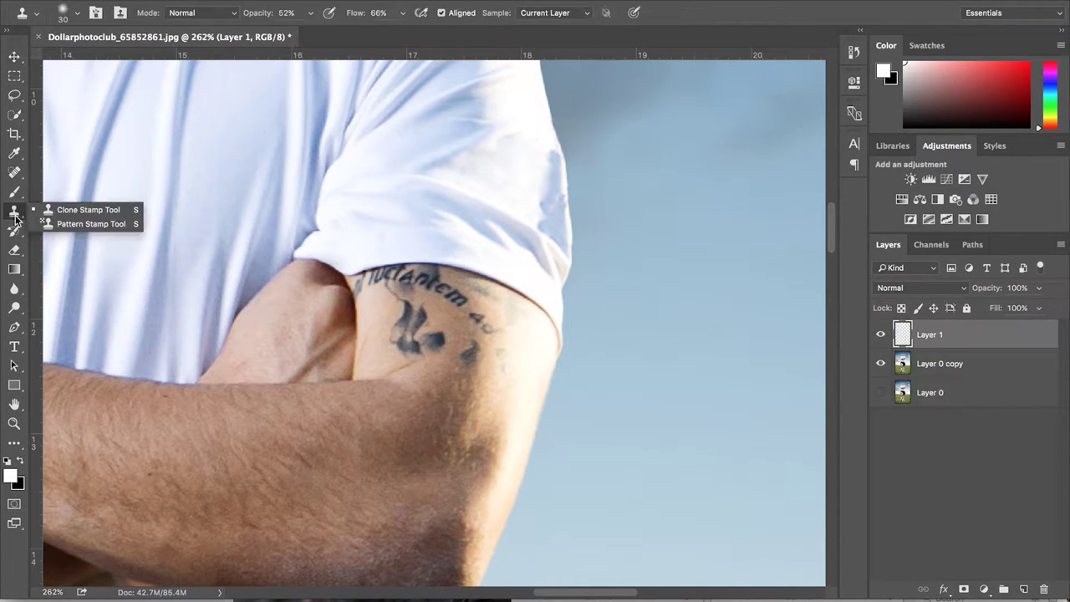
{"action": "left_click", "coordinate": [42, 213]}
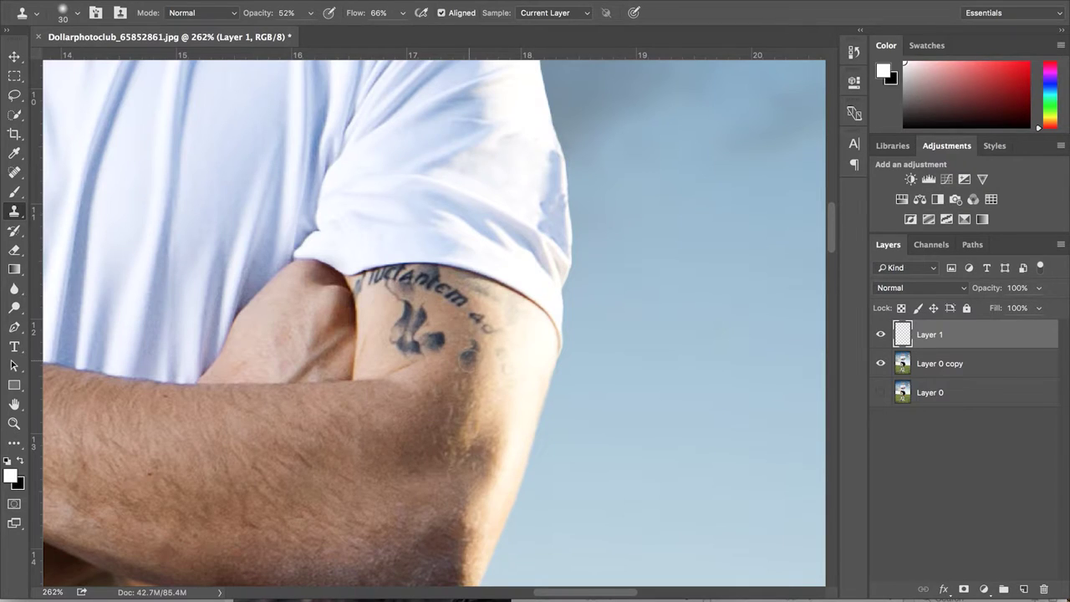
{"action": "scroll", "coordinate": [469, 360], "scroll_direction": "up", "scroll_amount": 1}
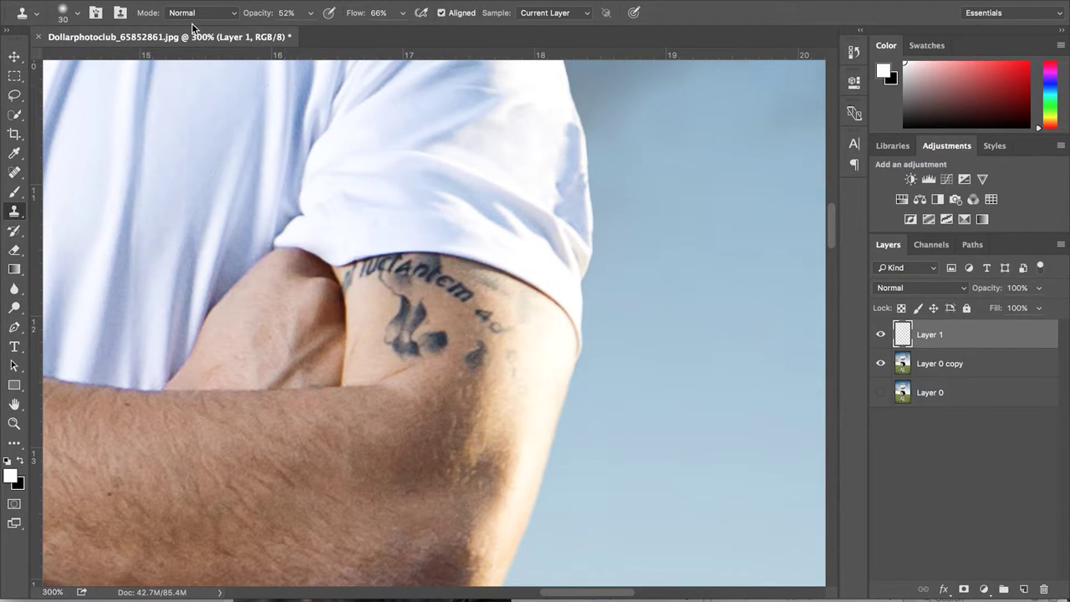
{"action": "left_click", "coordinate": [530, 21]}
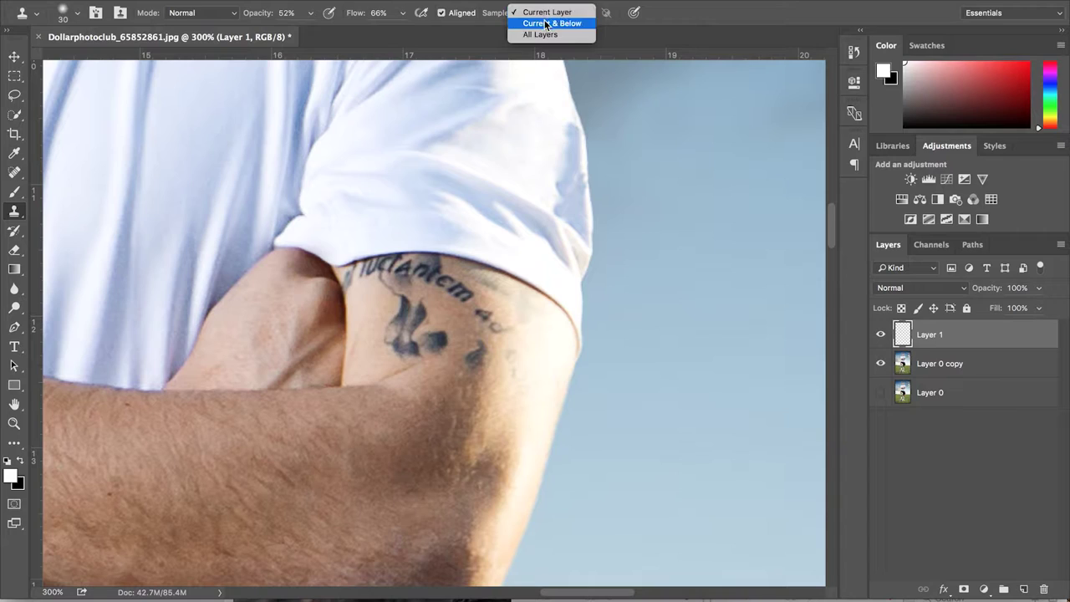
{"action": "left_click", "coordinate": [547, 35]}
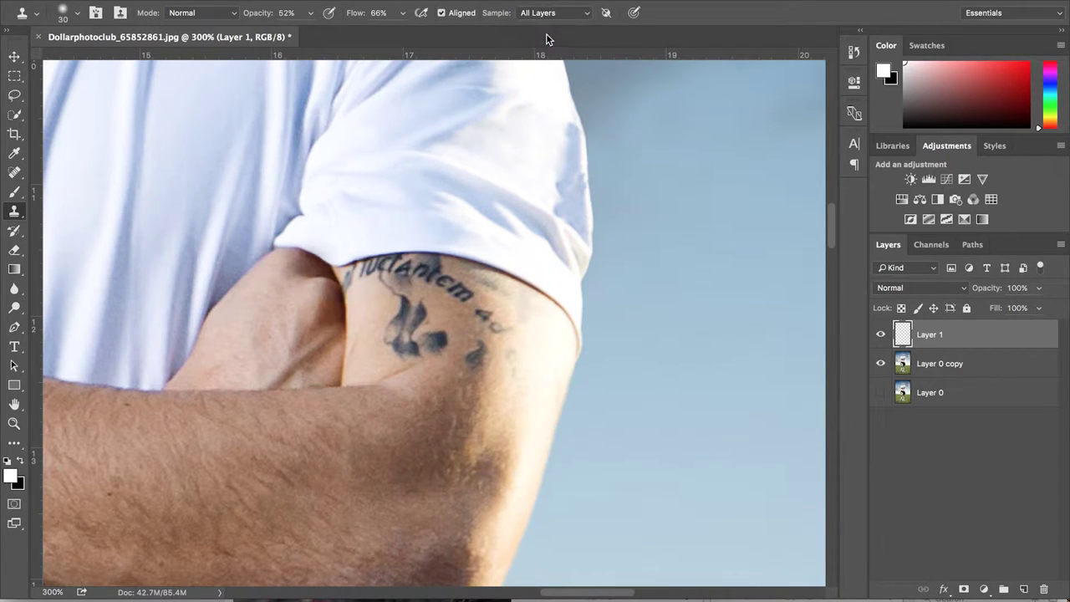
{"action": "left_click", "coordinate": [440, 14]}
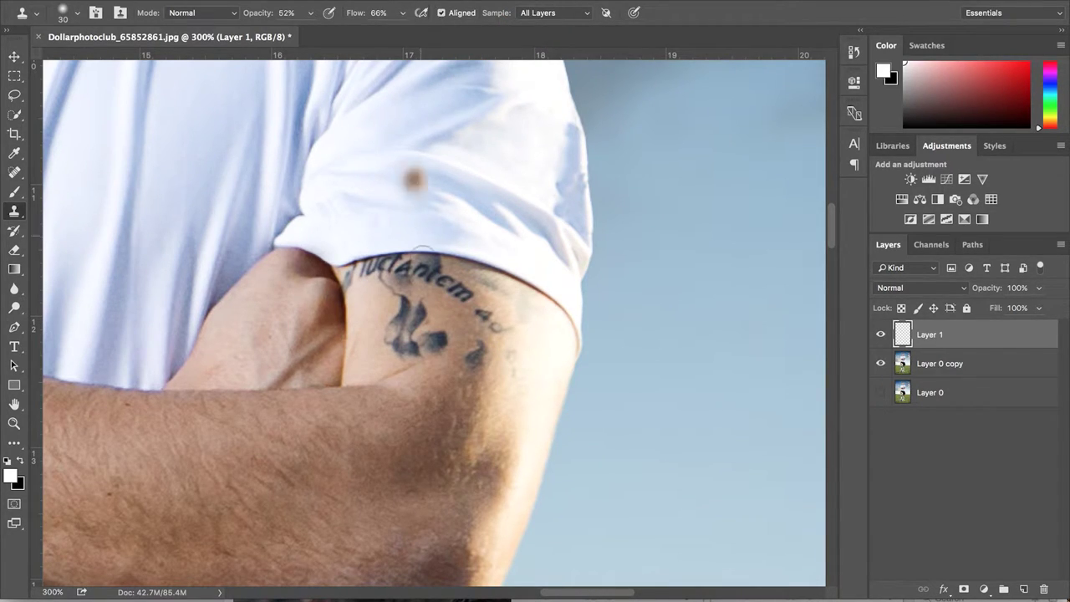
- Clone clean arm skin over the small tattoo marks near the sunlit edge of the upper arm
{"action": "left_click", "coordinate": [460, 403], "text": "alt"}
{"action": "left_click", "coordinate": [474, 356]}
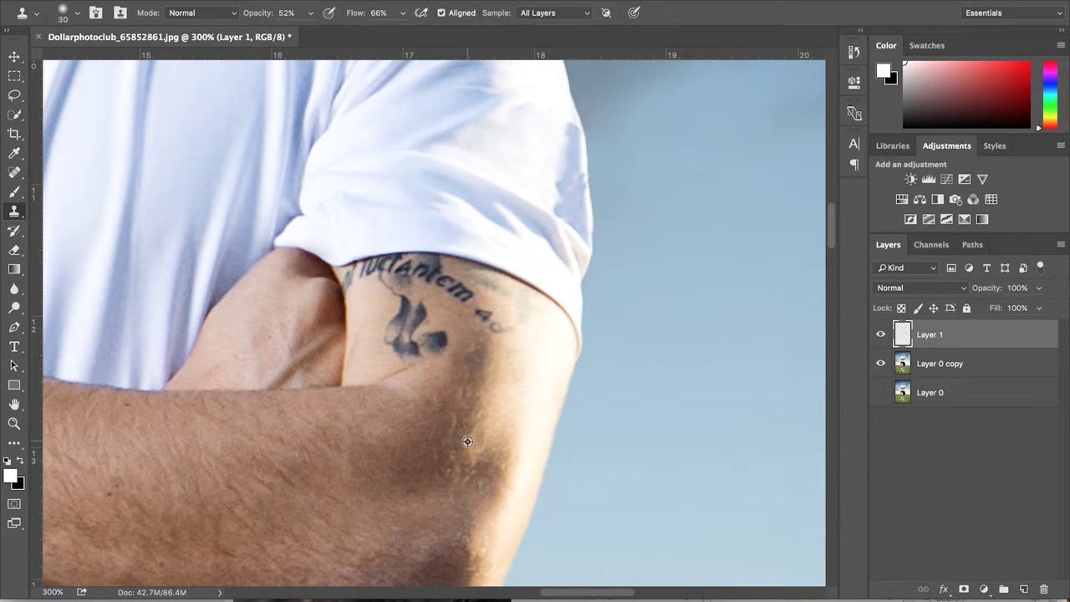
{"action": "left_click", "coordinate": [496, 385], "text": "alt"}
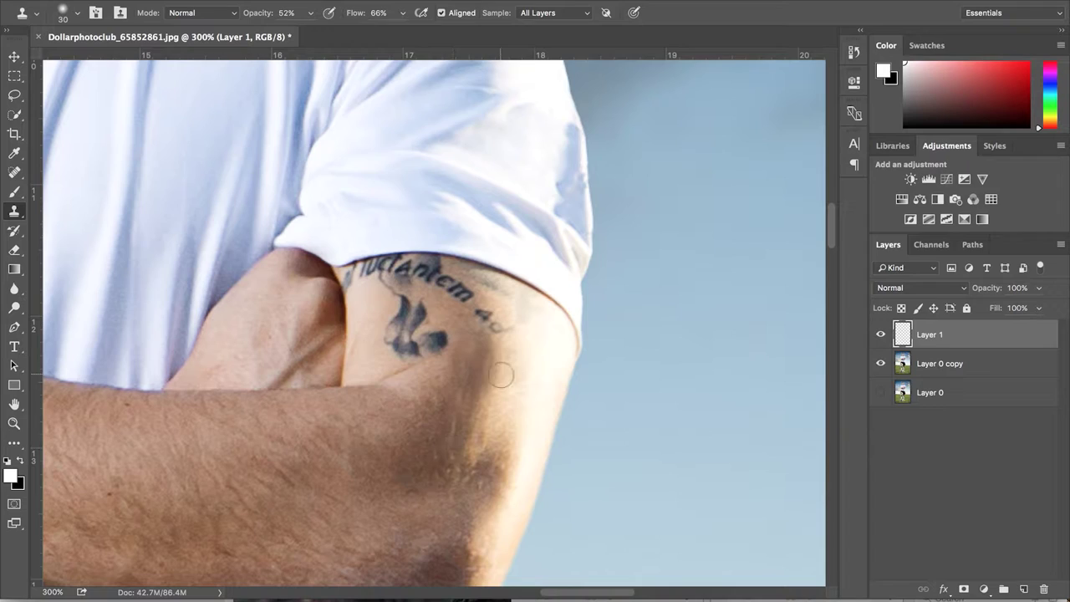
{"action": "left_click", "coordinate": [522, 307]}
{"action": "left_click_drag", "start_coordinate": [466, 395], "coordinate": [493, 307]}
- Clone nearby skin over the end of the tattoo lettering and start covering the dark figure below it
{"action": "left_click", "coordinate": [449, 317], "text": "alt"}
{"action": "left_click", "coordinate": [467, 298]}
{"action": "left_click", "coordinate": [458, 293]}
{"action": "left_click", "coordinate": [455, 310]}
{"action": "left_click", "coordinate": [473, 293]}
{"action": "mouse_move", "coordinate": [390, 323]}
{"action": "left_mouse_down"}
{"action": "mouse_move", "coordinate": [384, 342]}
{"action": "mouse_move", "coordinate": [408, 352]}
{"action": "left_mouse_up"}
- Raise the Clone Stamp to 82% opacity and 93% flow and clone skin over the dark tattoo figure
{"action": "left_click", "coordinate": [310, 13]}
{"action": "left_click_drag", "start_coordinate": [310, 30], "coordinate": [334, 30]}
{"action": "left_click", "coordinate": [403, 12]}
{"action": "left_click_drag", "start_coordinate": [404, 30], "coordinate": [425, 30]}
{"action": "mouse_move", "coordinate": [388, 322]}
{"action": "left_mouse_down"}
{"action": "mouse_move", "coordinate": [406, 344]}
{"action": "mouse_move", "coordinate": [502, 326]}
{"action": "mouse_move", "coordinate": [469, 301]}
{"action": "mouse_move", "coordinate": [452, 385]}
{"action": "left_mouse_up"}
{"action": "right_click", "coordinate": [383, 329]}
{"action": "key", "text": "Escape"}
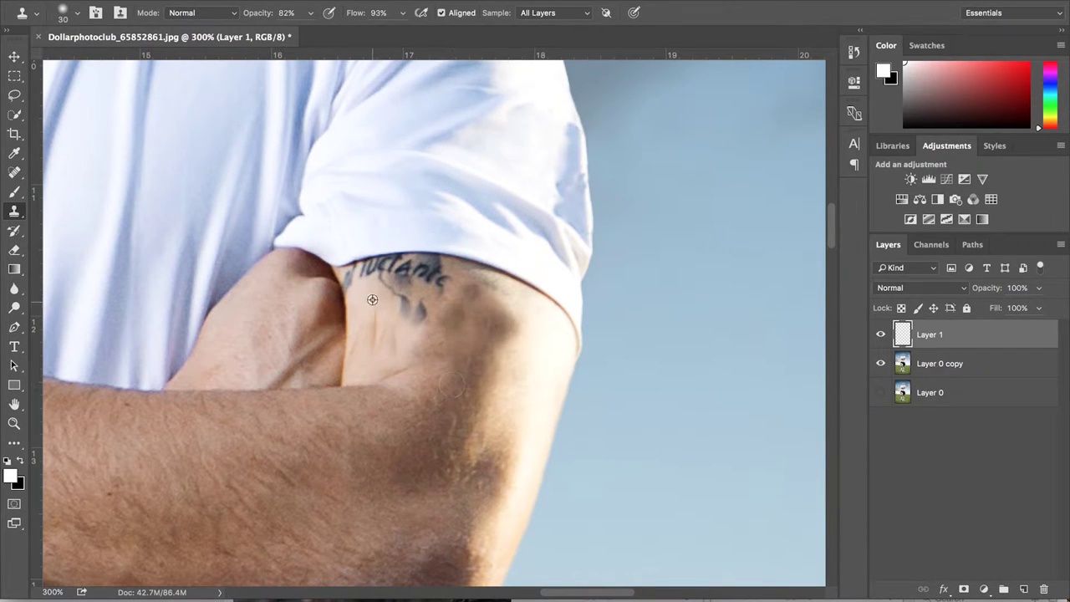
- Clone skin sampled beside the tattoo over the rest of the figure and the middle of the lettering
{"action": "left_click", "coordinate": [372, 299], "text": "alt"}
{"action": "left_click", "coordinate": [373, 328]}
{"action": "left_click", "coordinate": [401, 293]}
{"action": "mouse_move", "coordinate": [449, 286]}
{"action": "left_mouse_down"}
{"action": "mouse_move", "coordinate": [437, 280]}
{"action": "mouse_move", "coordinate": [421, 329]}
{"action": "mouse_move", "coordinate": [392, 351]}
{"action": "mouse_move", "coordinate": [394, 311]}
{"action": "mouse_move", "coordinate": [387, 353]}
{"action": "mouse_move", "coordinate": [413, 352]}
{"action": "left_mouse_up"}
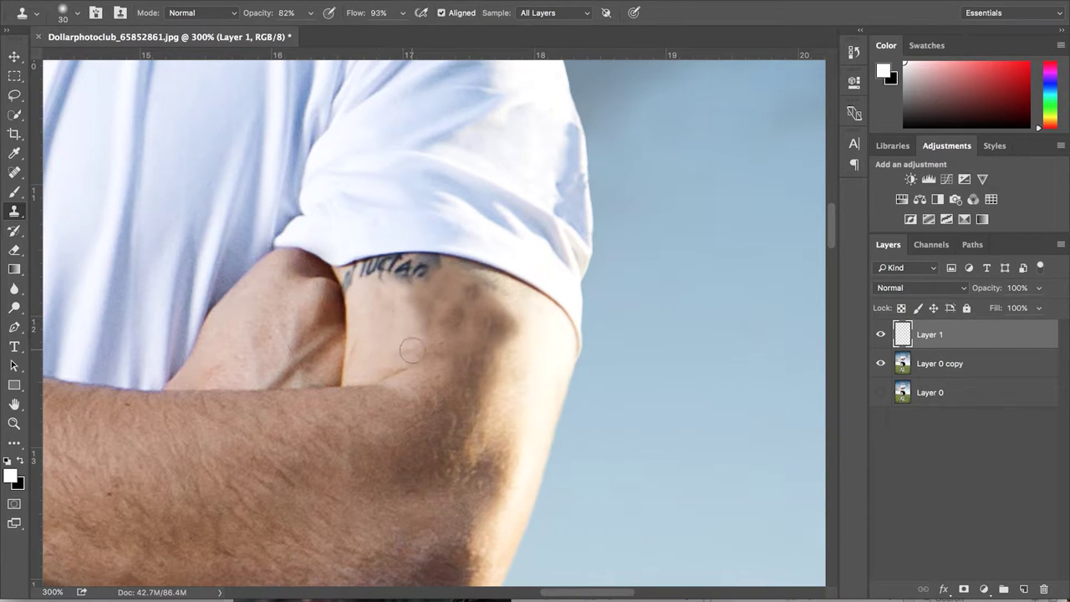
- Reduce the Clone Stamp to size 15 and clone out the remaining tattoo letters along the sleeve hem
{"action": "scroll", "coordinate": [452, 272], "scroll_direction": "up", "scroll_amount": 1}
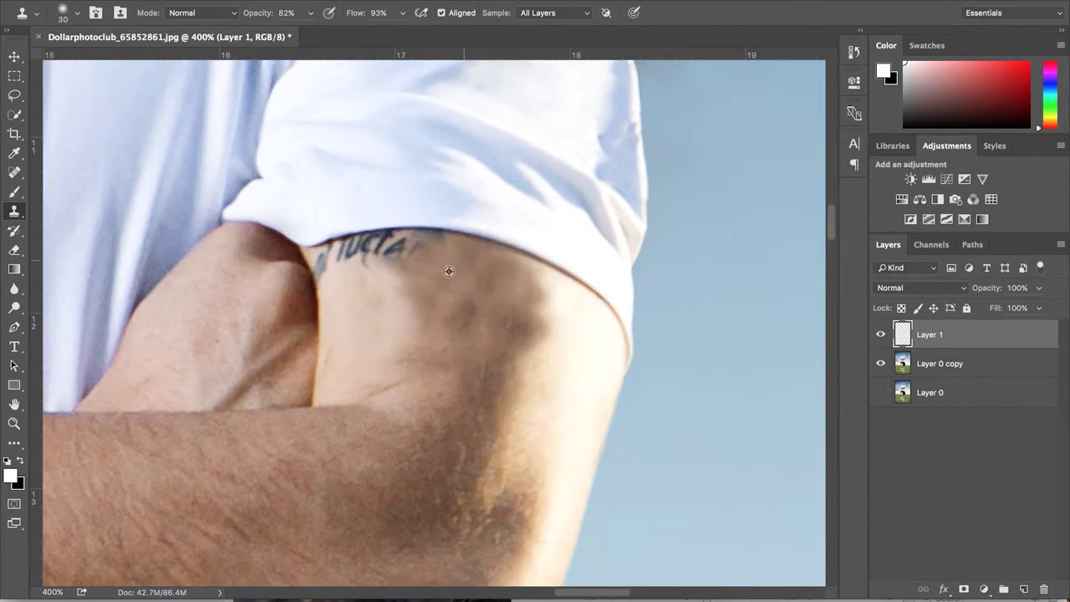
{"action": "left_click", "coordinate": [449, 272], "text": "alt"}
{"action": "mouse_move", "coordinate": [374, 258]}
{"action": "left_mouse_down"}
{"action": "mouse_move", "coordinate": [406, 251]}
{"action": "mouse_move", "coordinate": [355, 249]}
{"action": "mouse_move", "coordinate": [378, 242]}
{"action": "left_mouse_up"}
{"action": "key", "text": "bracketleft"}
{"action": "key", "text": "bracketleft"}
{"action": "left_click", "coordinate": [390, 303], "text": "alt"}
{"action": "left_click", "coordinate": [395, 246]}
{"action": "left_click", "coordinate": [381, 279], "text": "alt"}
{"action": "key", "text": "bracketleft"}
{"action": "left_click", "coordinate": [358, 328], "text": "alt"}
{"action": "left_click", "coordinate": [320, 265]}
{"action": "left_click", "coordinate": [320, 258]}
- Compare the arm with and without the cloned retouching on Layer 1
{"action": "key", "text": "super+minus"}
{"action": "key", "text": "super+minus"}
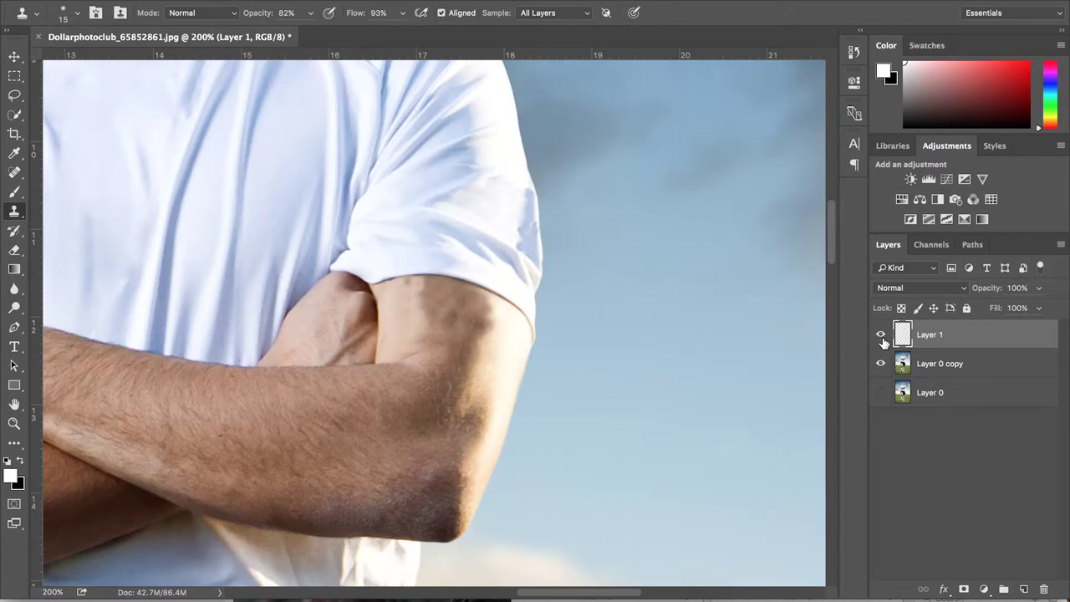
{"action": "left_click", "coordinate": [880, 336]}
{"action": "left_click", "coordinate": [881, 336]}
- Add an empty layer above the cloned one and ready the Brush tool at size 40
{"action": "left_click", "coordinate": [1024, 591]}
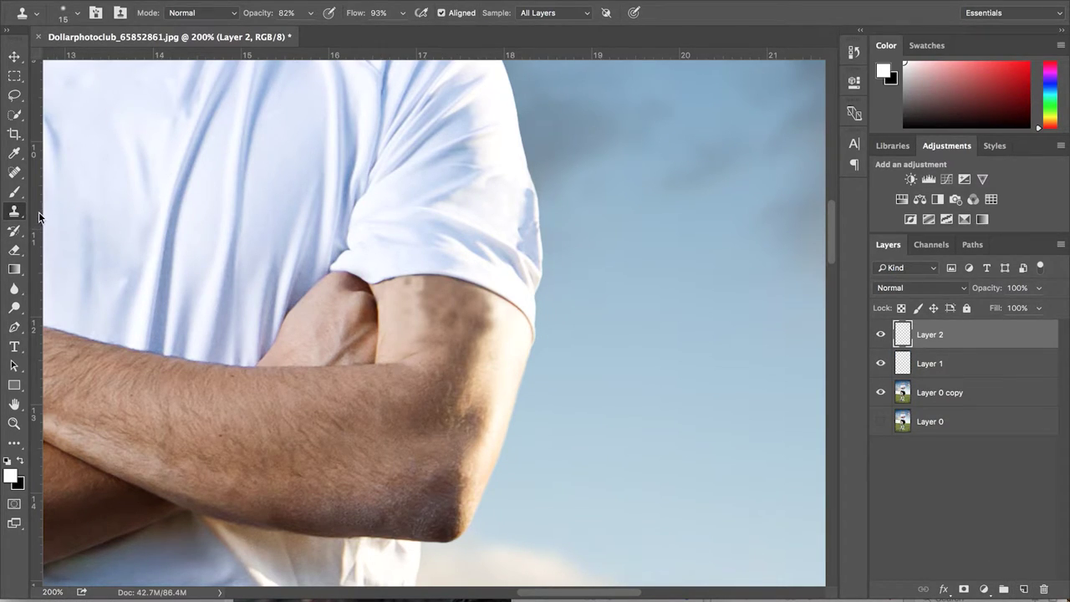
{"action": "left_click", "coordinate": [17, 193]}
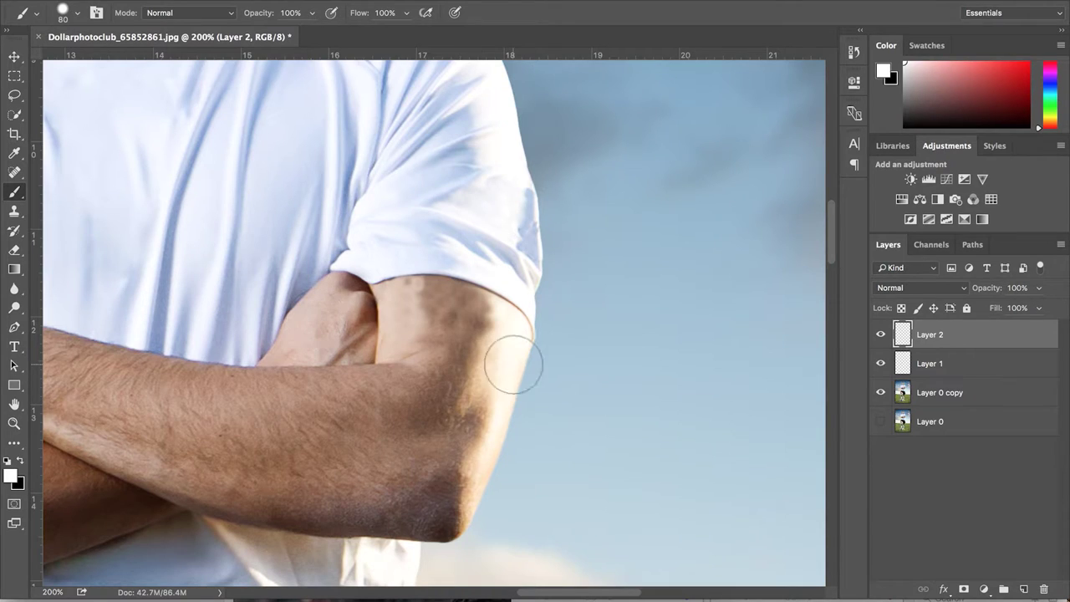
{"action": "key", "text": "bracketleft"}
{"action": "key", "text": "bracketleft"}
{"action": "key", "text": "bracketleft"}
{"action": "key", "text": "ctrl+plus"}
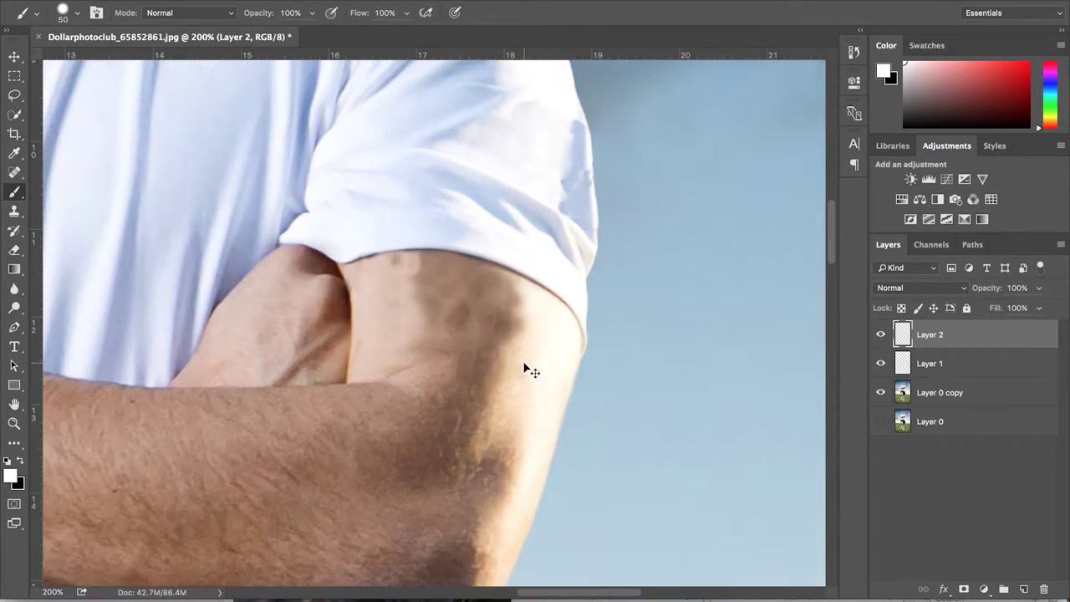
{"action": "key", "text": "bracketleft"}
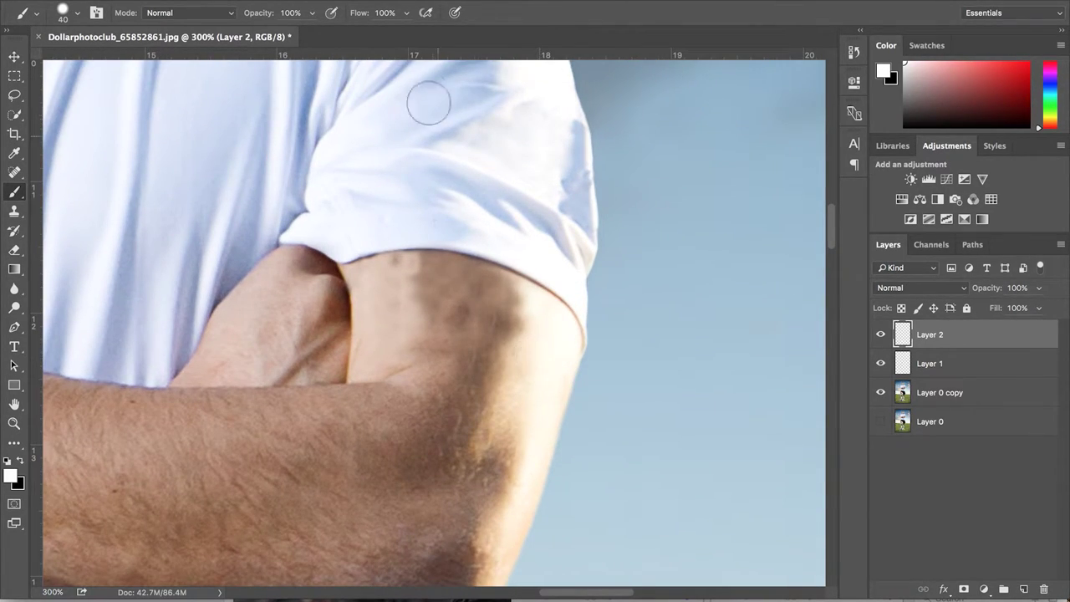
- Set the brush to 71% flow and 73% opacity, with pen pressure controlling both opacity and size
{"action": "left_click", "coordinate": [408, 13]}
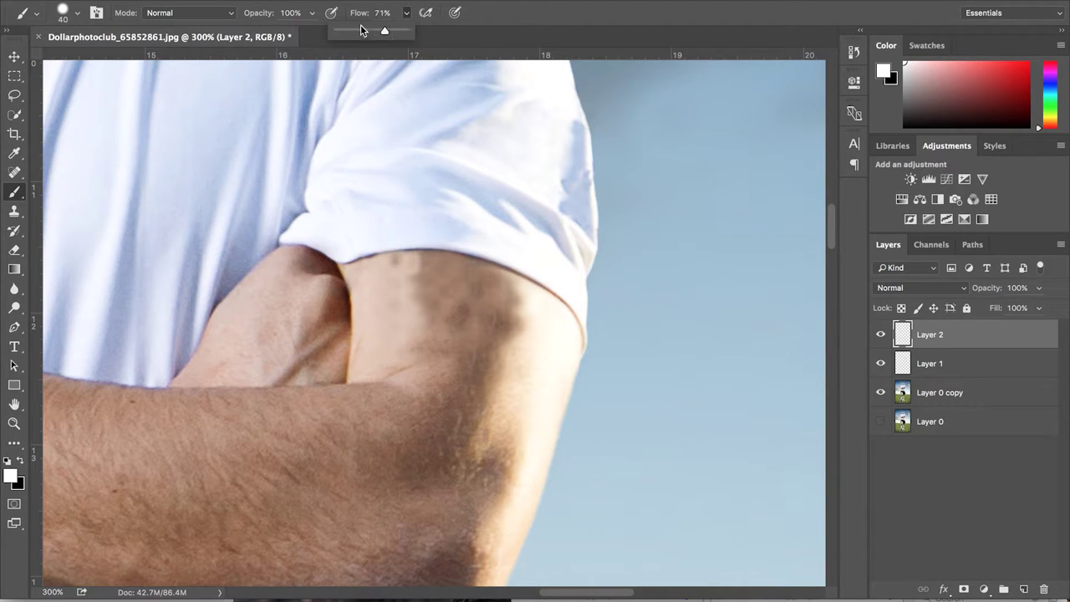
{"action": "left_click", "coordinate": [312, 13]}
{"action": "left_click_drag", "start_coordinate": [307, 30], "coordinate": [291, 30]}
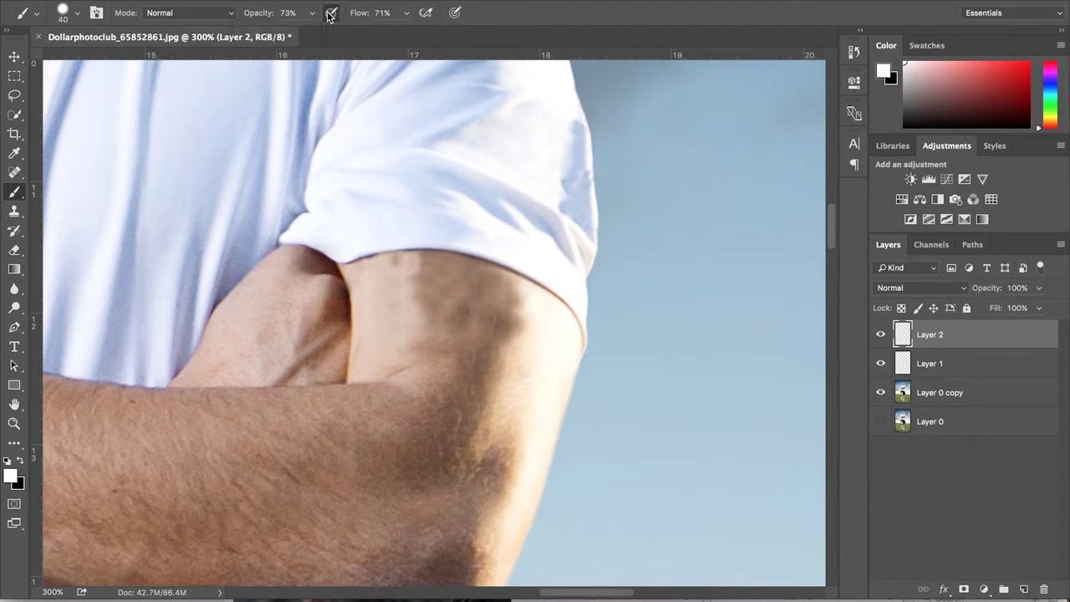
{"action": "left_click", "coordinate": [454, 15]}
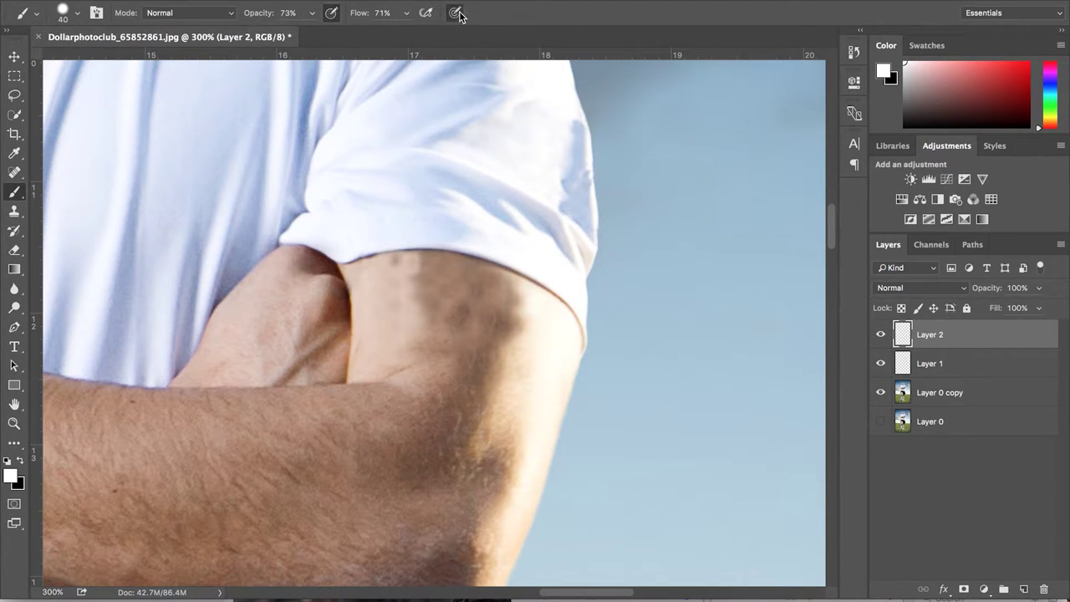
{"action": "left_click", "coordinate": [548, 351], "text": "alt"}
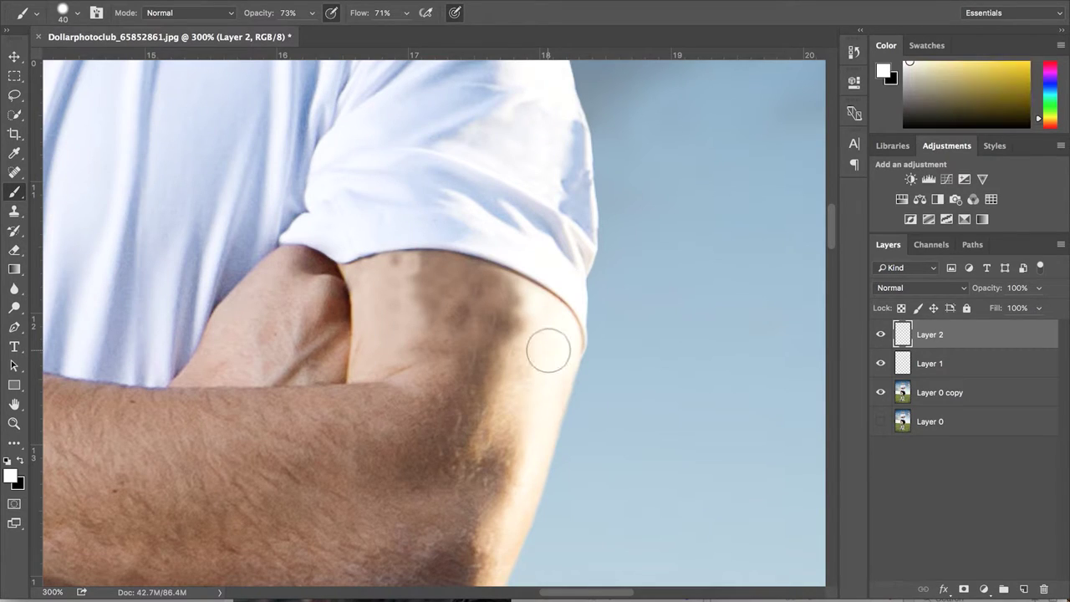
{"action": "left_click", "coordinate": [518, 386], "text": "alt"}
{"action": "mouse_move", "coordinate": [507, 400]}
{"action": "left_mouse_down"}
{"action": "mouse_move", "coordinate": [528, 321]}
{"action": "mouse_move", "coordinate": [503, 397]}
{"action": "left_mouse_up"}
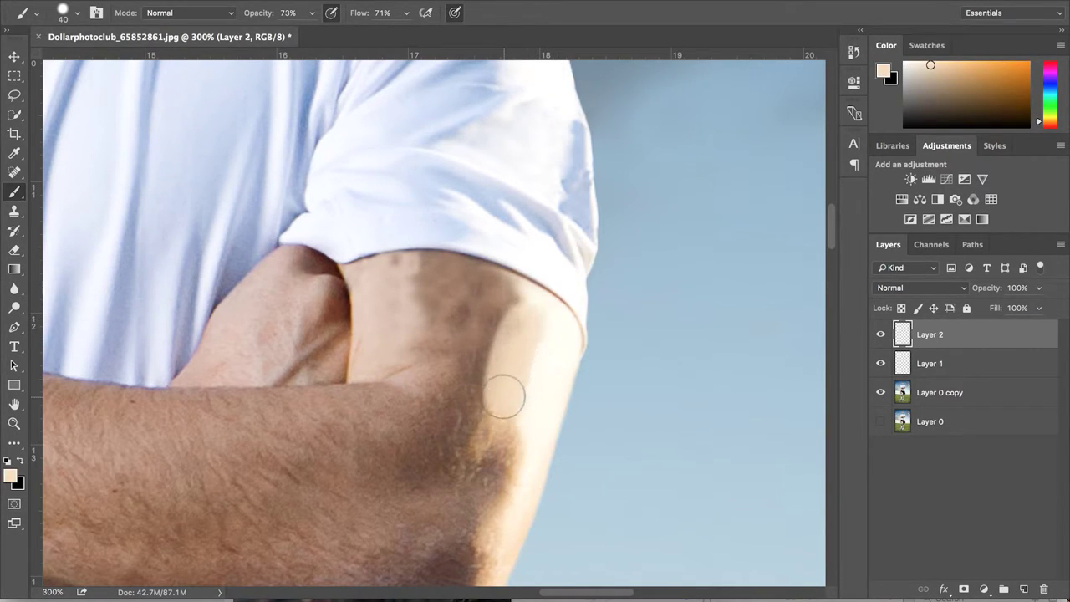
{"action": "key", "text": "ctrl+z"}
- Paint sampled light tan skin tone along the sunlit side of the upper arm with a soft 50 px brush at 0% hardness
{"action": "right_click", "coordinate": [493, 337]}
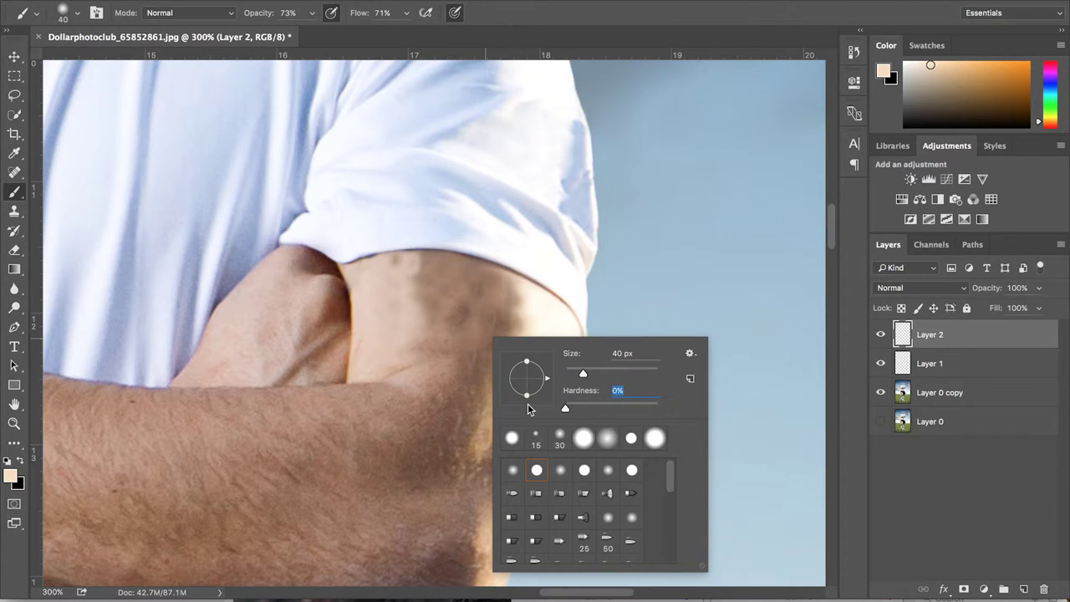
{"action": "left_click", "coordinate": [484, 363]}
{"action": "left_click", "coordinate": [558, 366], "text": "alt"}
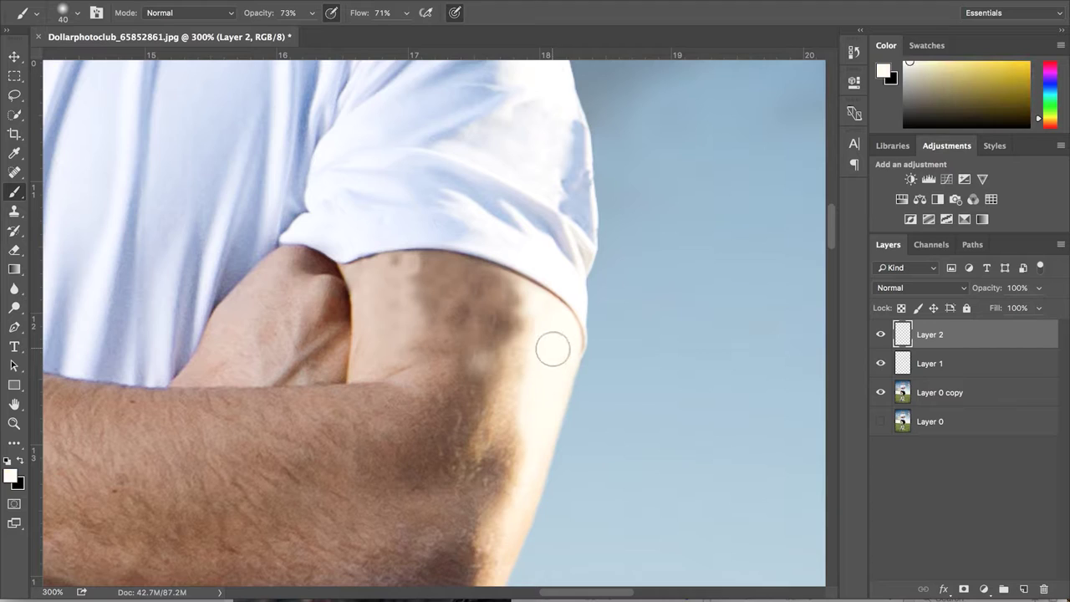
{"action": "key", "text": "bracketright"}
{"action": "left_click", "coordinate": [506, 389], "text": "alt"}
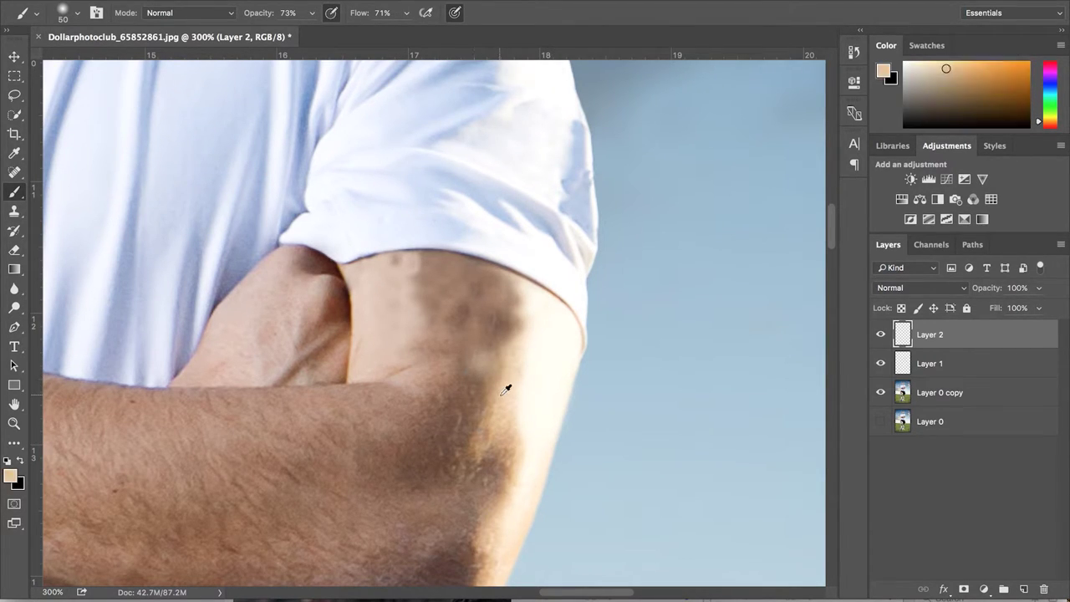
{"action": "left_click_drag", "start_coordinate": [502, 407], "coordinate": [527, 304]}
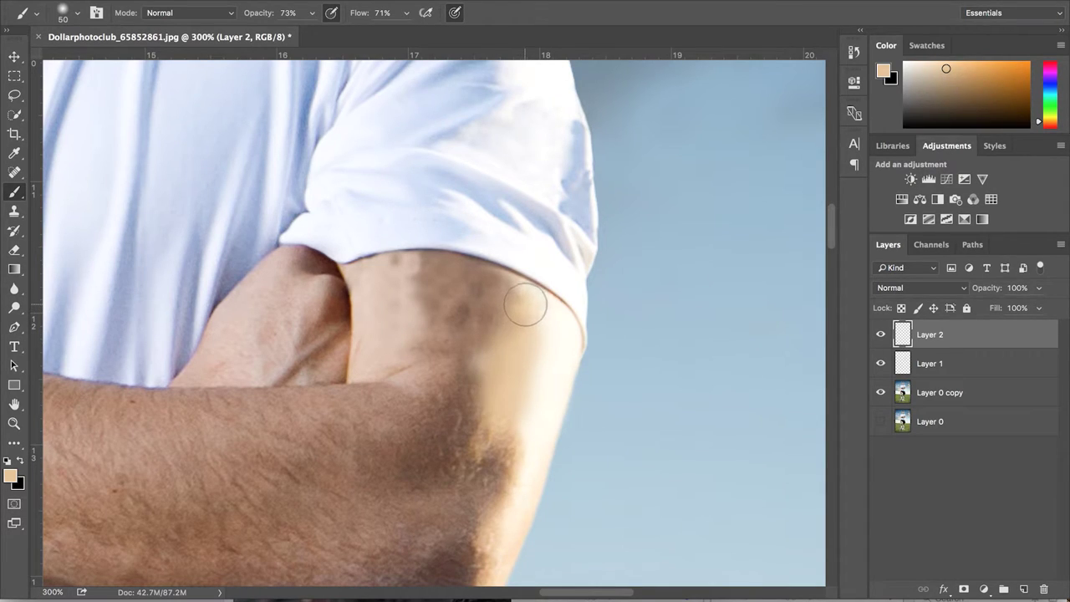
- Smooth the blotchy middle of the upper arm by painting with brown skin tones sampled from the shadow area
{"action": "left_click", "coordinate": [471, 366], "text": "alt"}
{"action": "right_click", "coordinate": [459, 374]}
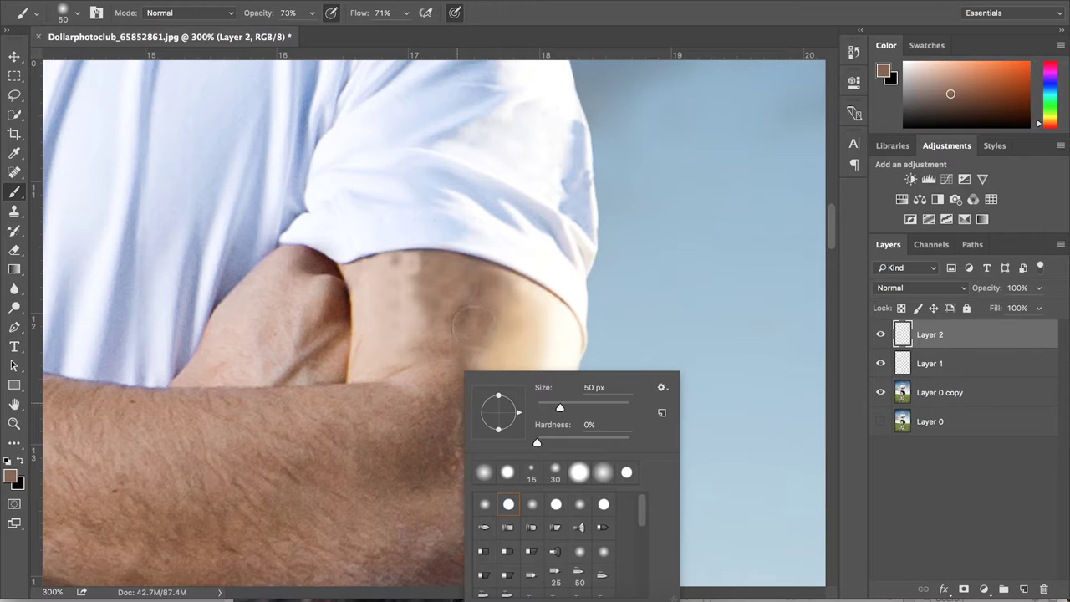
{"action": "left_click", "coordinate": [438, 375]}
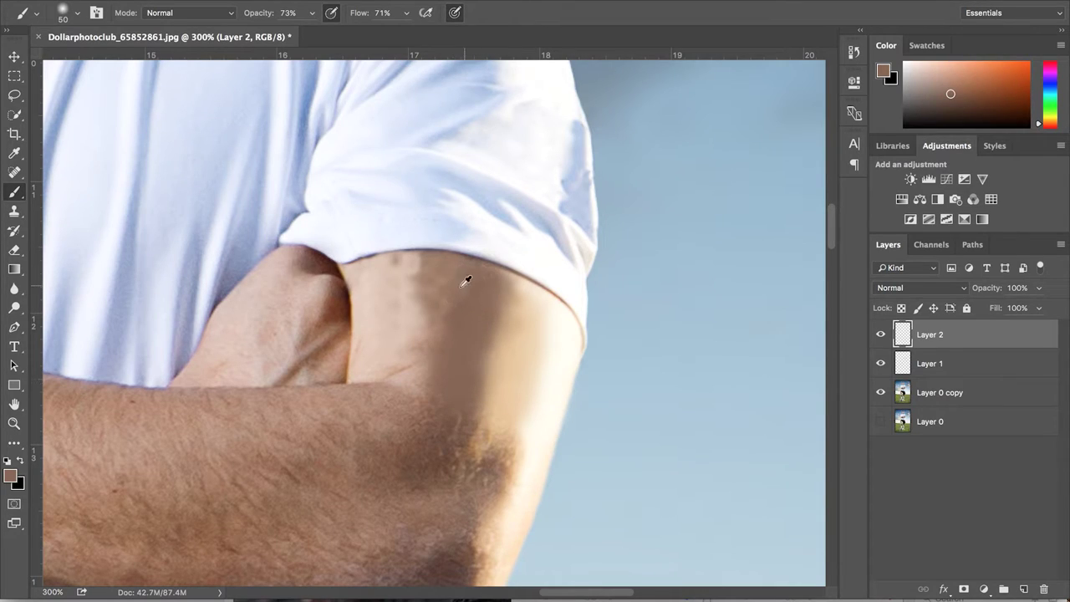
{"action": "left_click", "coordinate": [425, 280], "text": "alt"}
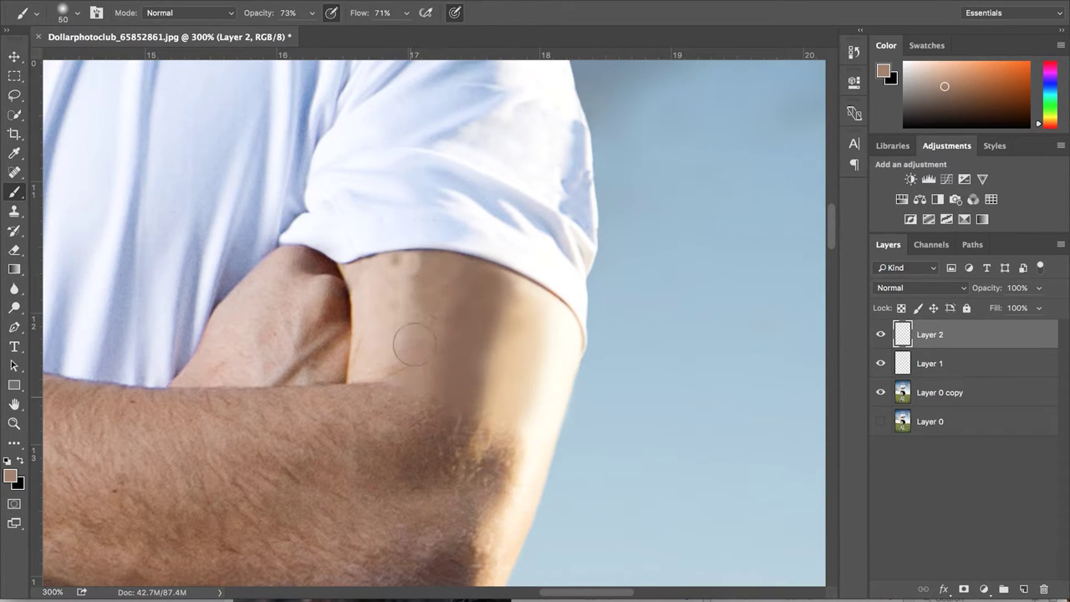
- Paint sampled pale pink skin tone over the inner side of the upper arm, up to the sleeve hem
{"action": "left_click", "coordinate": [371, 362], "text": "alt"}
{"action": "right_click", "coordinate": [373, 334]}
{"action": "left_click", "coordinate": [376, 298]}
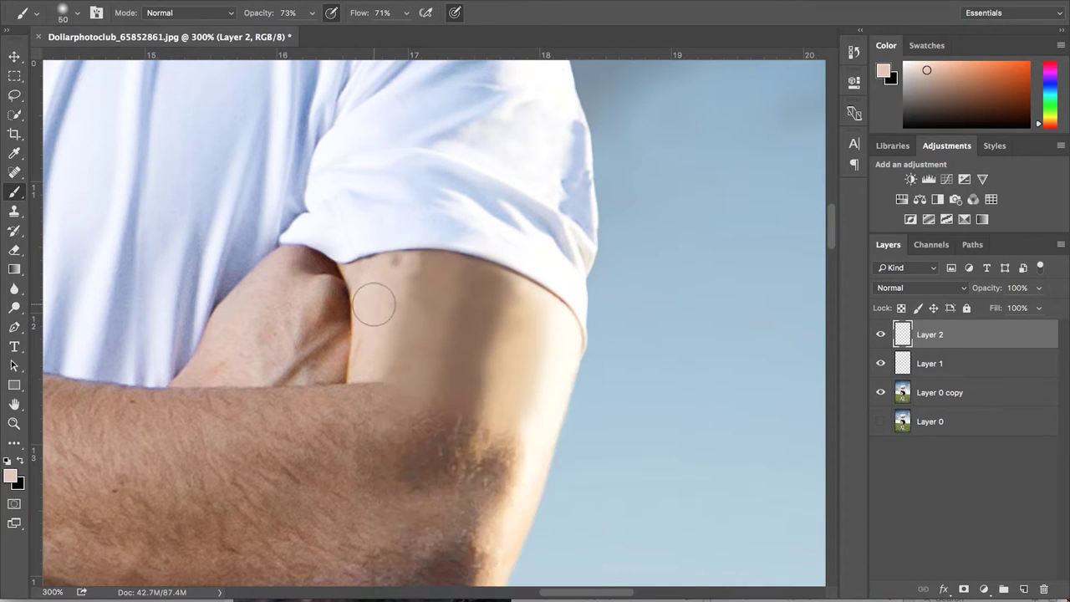
{"action": "mouse_move", "coordinate": [376, 353]}
{"action": "left_mouse_down"}
{"action": "mouse_move", "coordinate": [382, 304]}
{"action": "mouse_move", "coordinate": [384, 359]}
{"action": "left_mouse_up"}
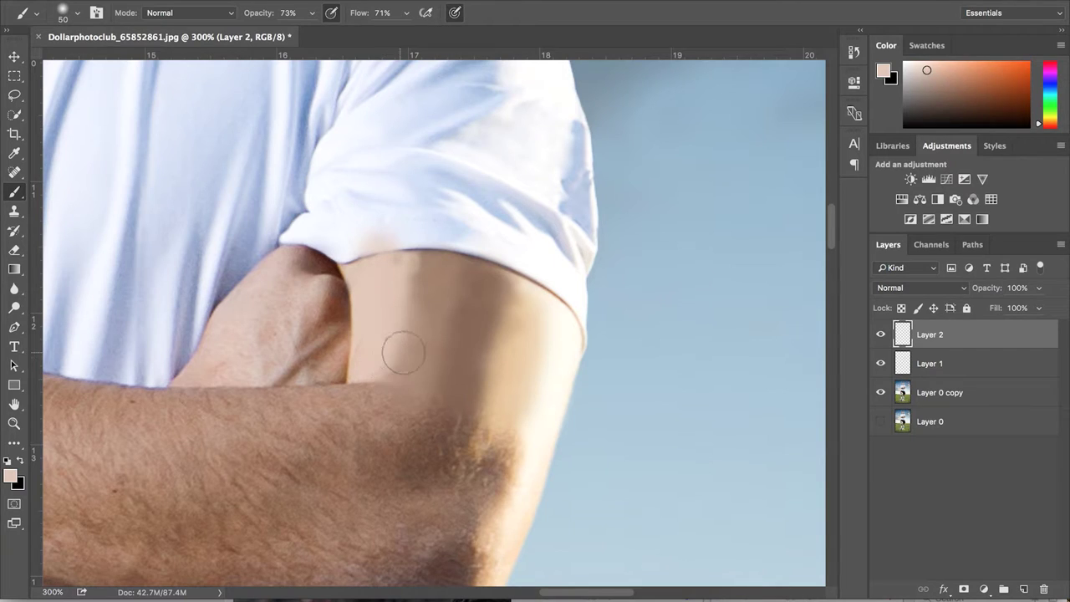
- Blend the highlight above the elbow and deepen the upper arm's shadow band with sampled dark brown
{"action": "left_click_drag", "start_coordinate": [534, 410], "coordinate": [501, 425]}
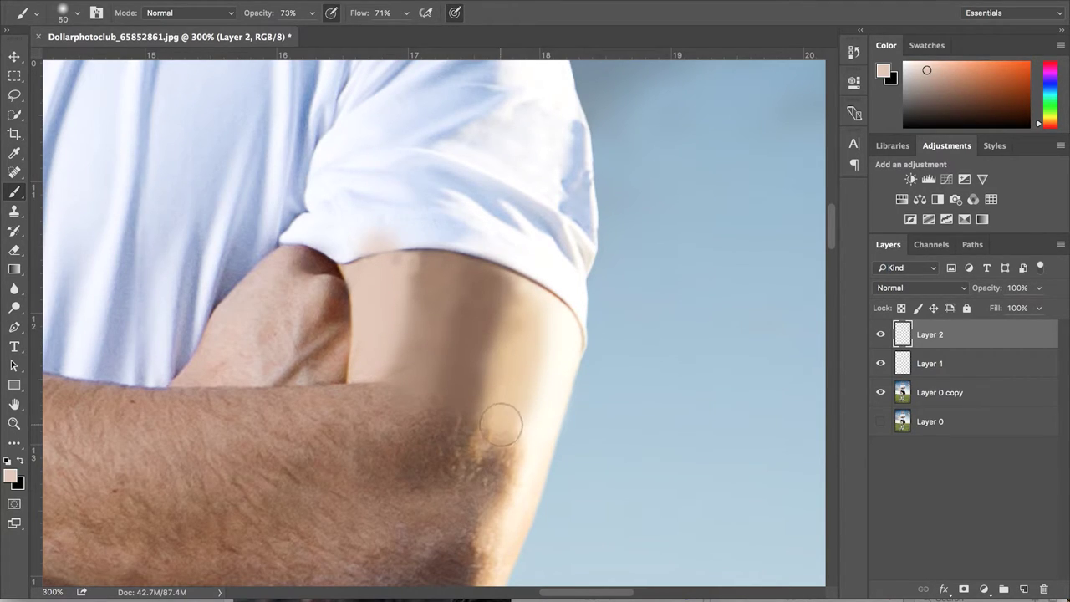
{"action": "left_click", "coordinate": [448, 438], "text": "alt"}
{"action": "left_click_drag", "start_coordinate": [444, 443], "coordinate": [480, 293]}
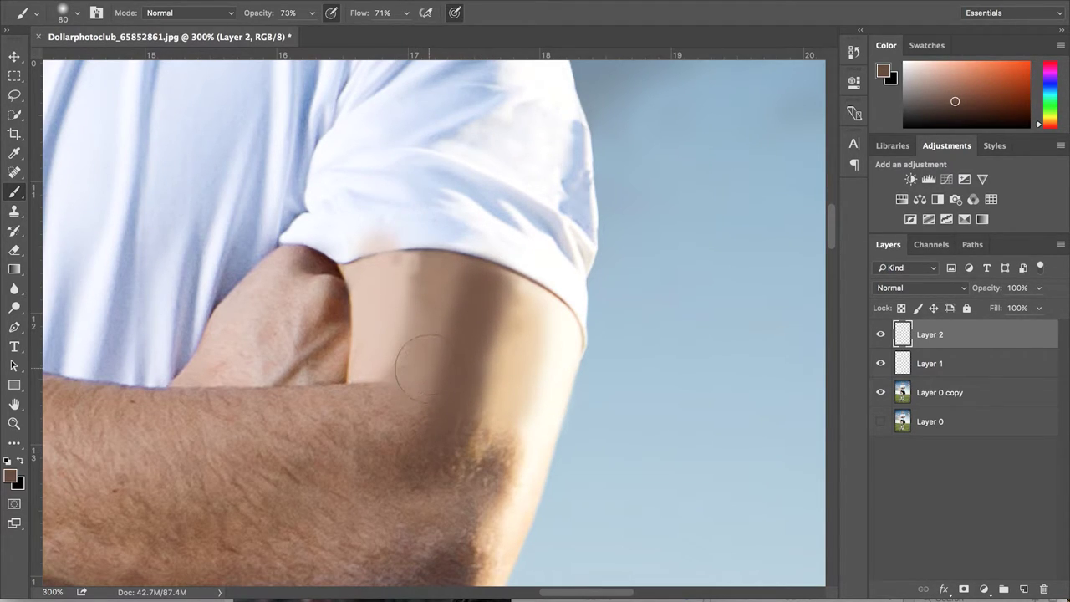
- Soften the shadow band's inner edge with sampled brown and pinkish skin tones, painting at 47% brush opacity and 42% flow
{"action": "left_click", "coordinate": [313, 12]}
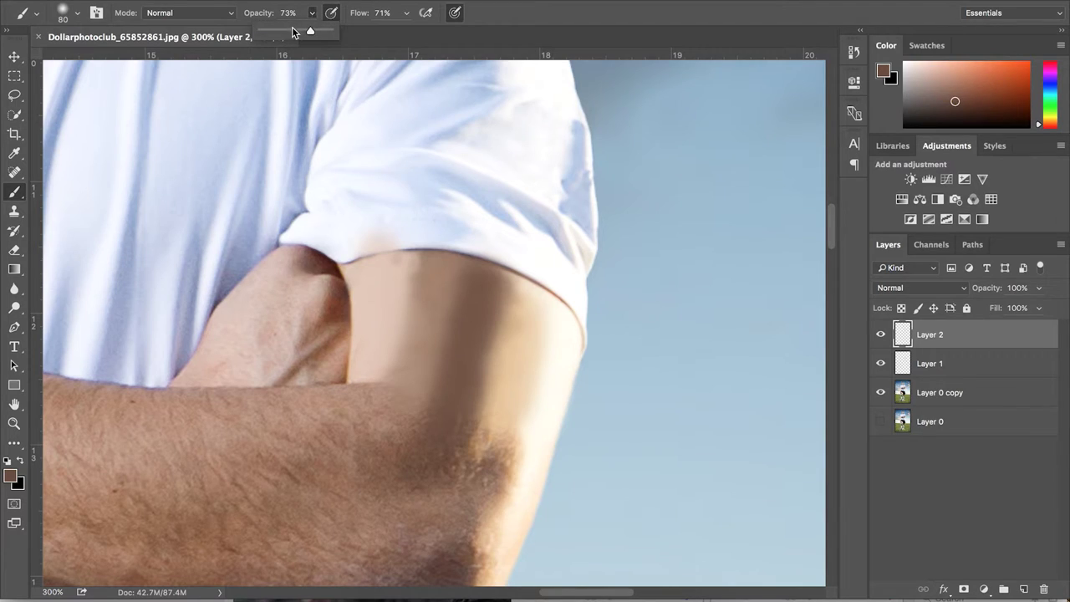
{"action": "left_click", "coordinate": [407, 13]}
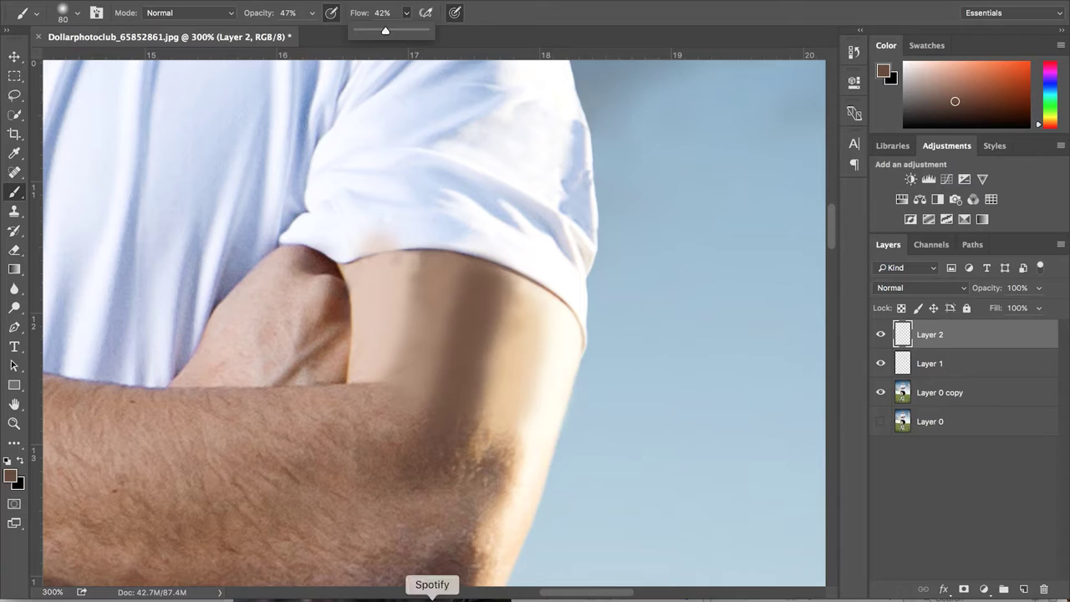
{"action": "left_click", "coordinate": [445, 359]}
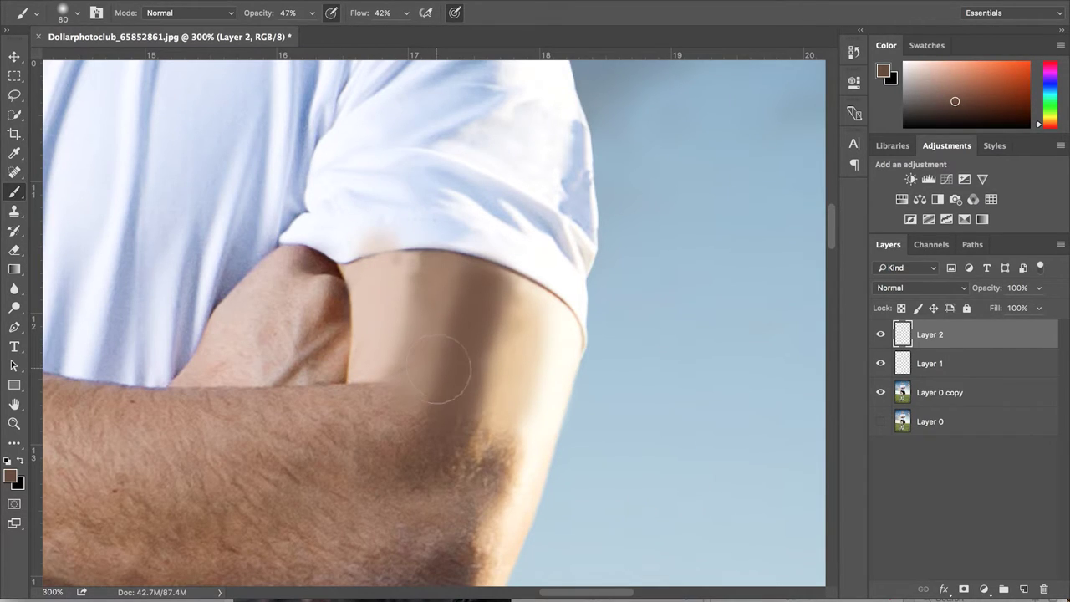
{"action": "left_click", "coordinate": [429, 383], "text": "alt"}
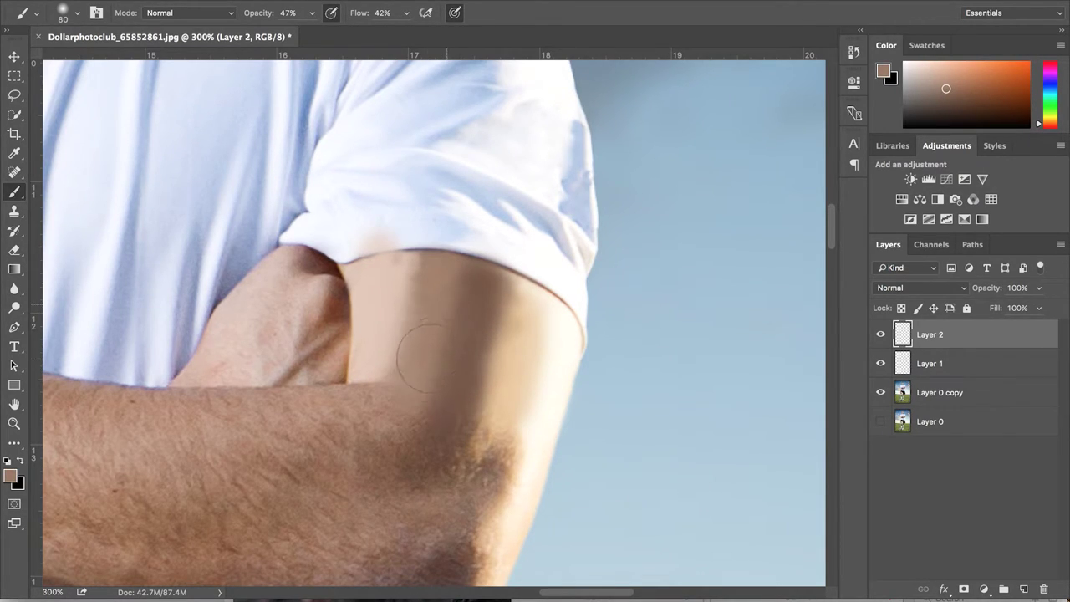
{"action": "left_click", "coordinate": [471, 320], "text": "alt"}
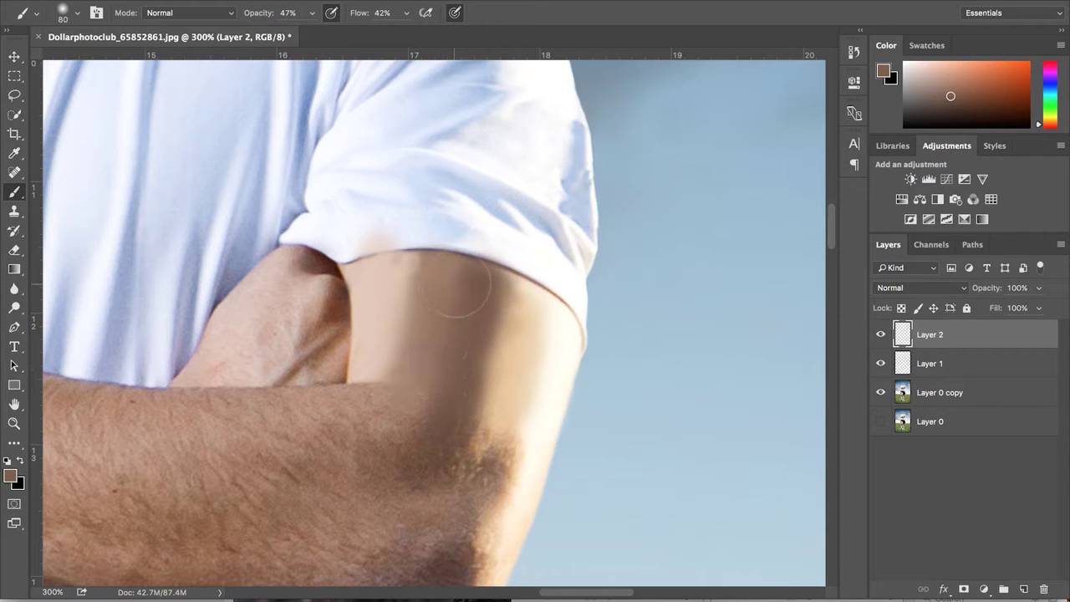
{"action": "left_click", "coordinate": [405, 338], "text": "alt"}
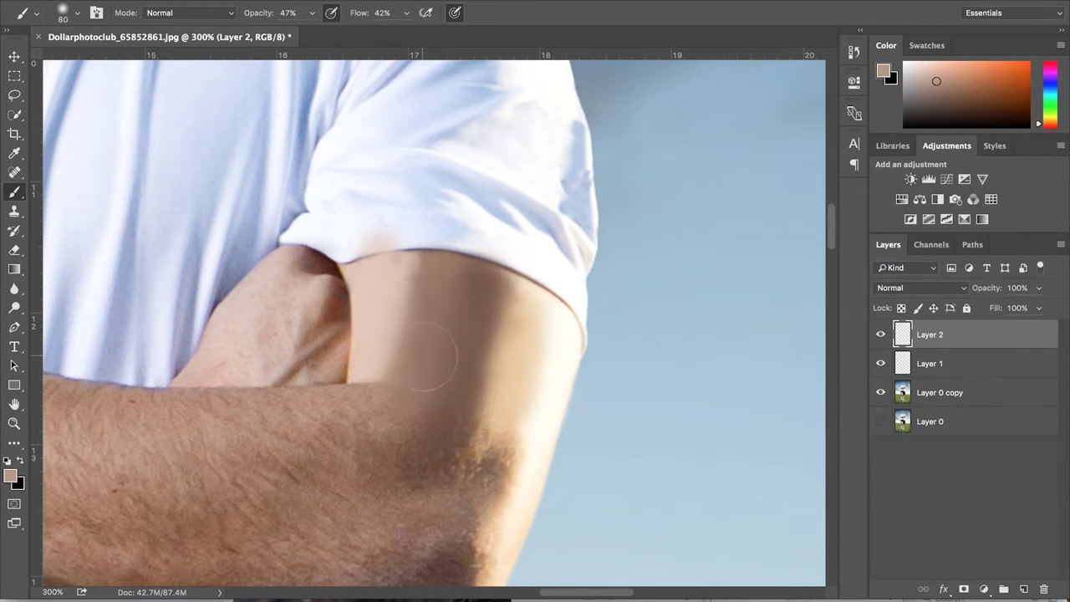
{"action": "left_click", "coordinate": [454, 388], "text": "alt"}
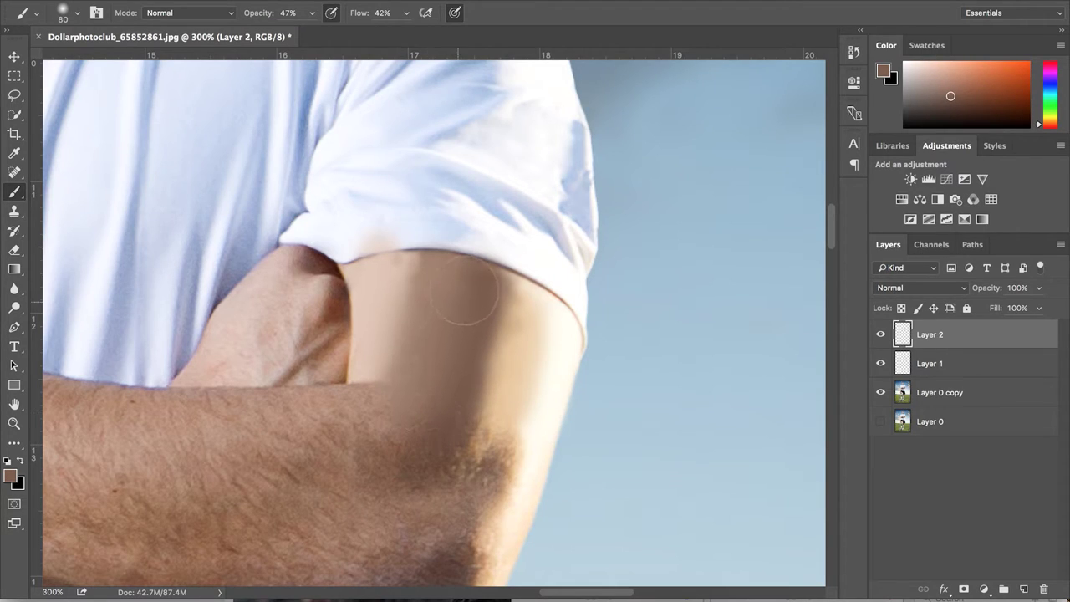
- Blend the shadow band into the sunlit side of the upper arm with sampled tan, cream and brown tones
{"action": "left_click", "coordinate": [495, 403], "text": "alt"}
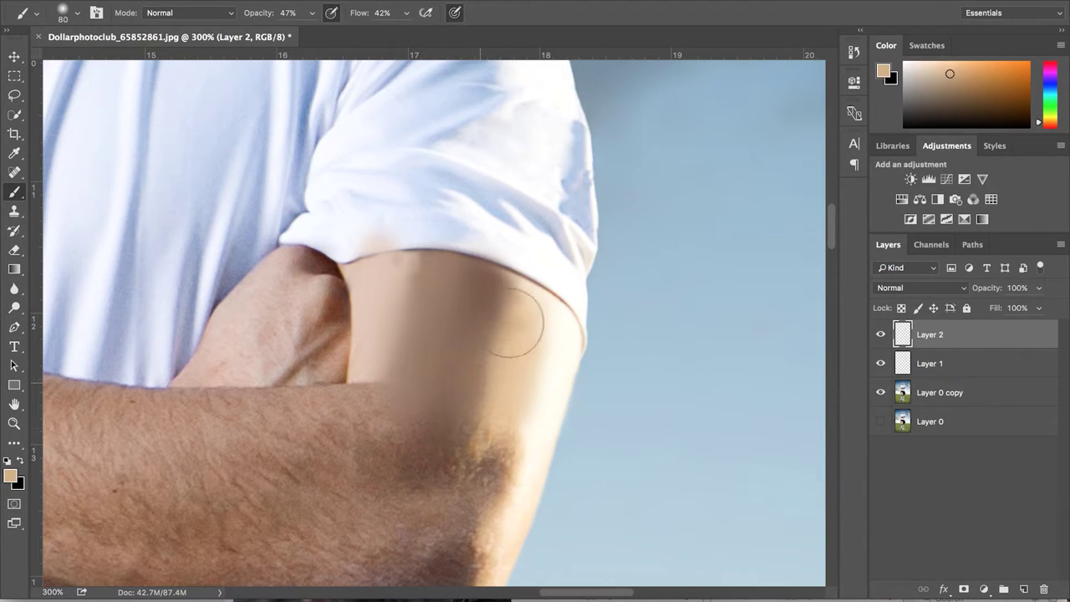
{"action": "left_click", "coordinate": [490, 283], "text": "alt"}
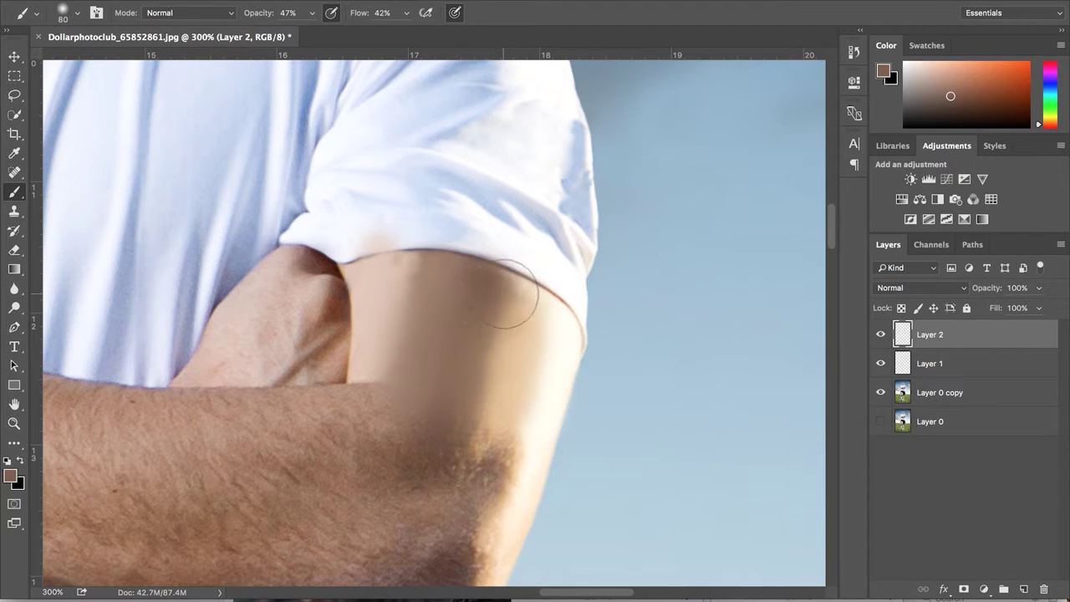
{"action": "left_click", "coordinate": [517, 368], "text": "alt"}
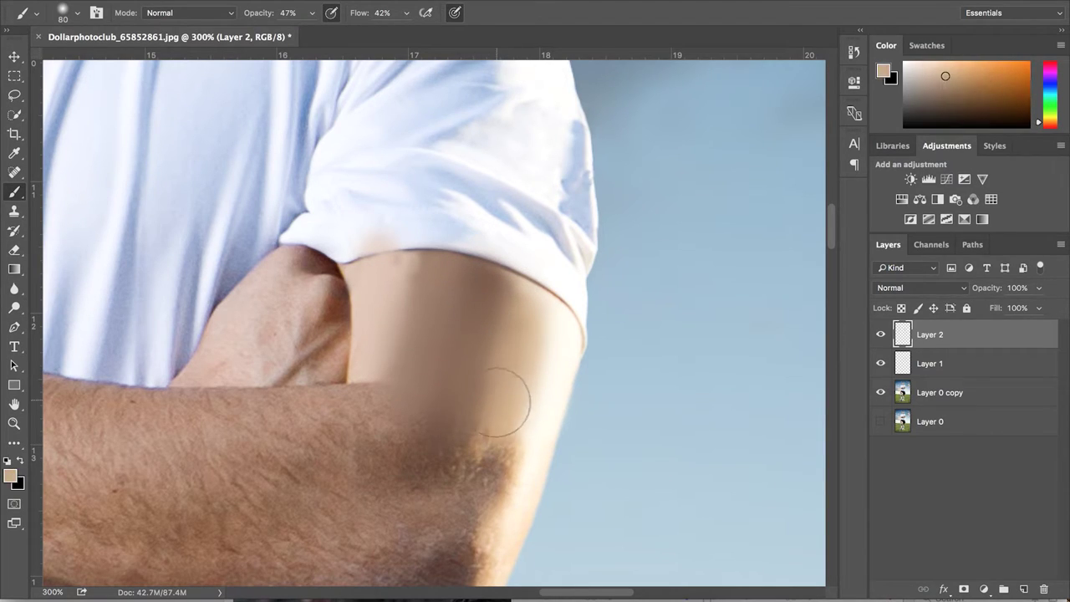
{"action": "left_click", "coordinate": [550, 382], "text": "alt"}
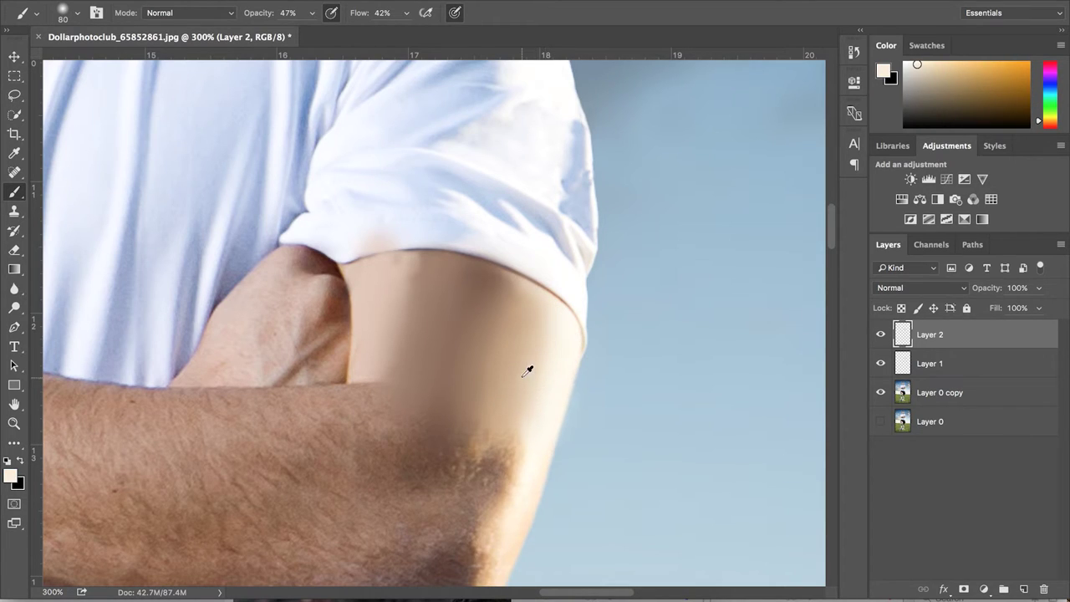
{"action": "left_click", "coordinate": [526, 371], "text": "alt"}
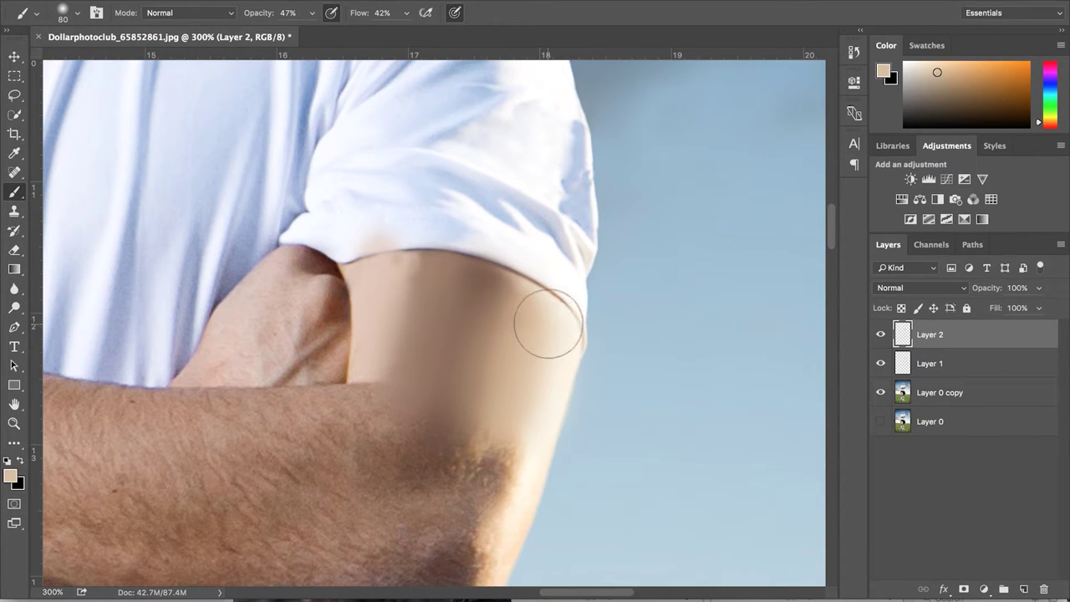
{"action": "left_click", "coordinate": [487, 343], "text": "alt"}
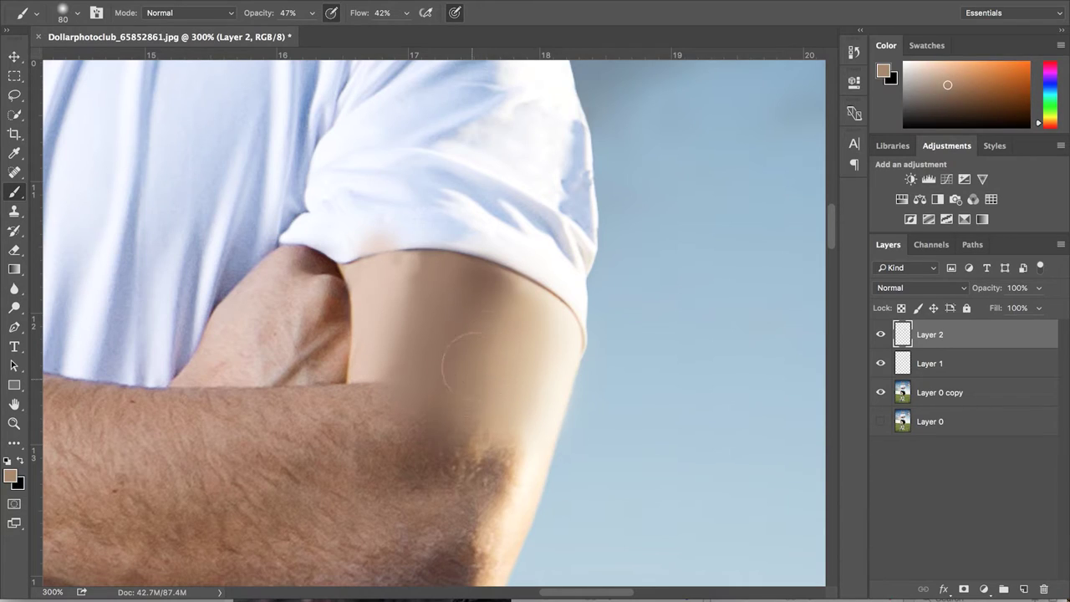
{"action": "left_click", "coordinate": [491, 281], "text": "alt"}
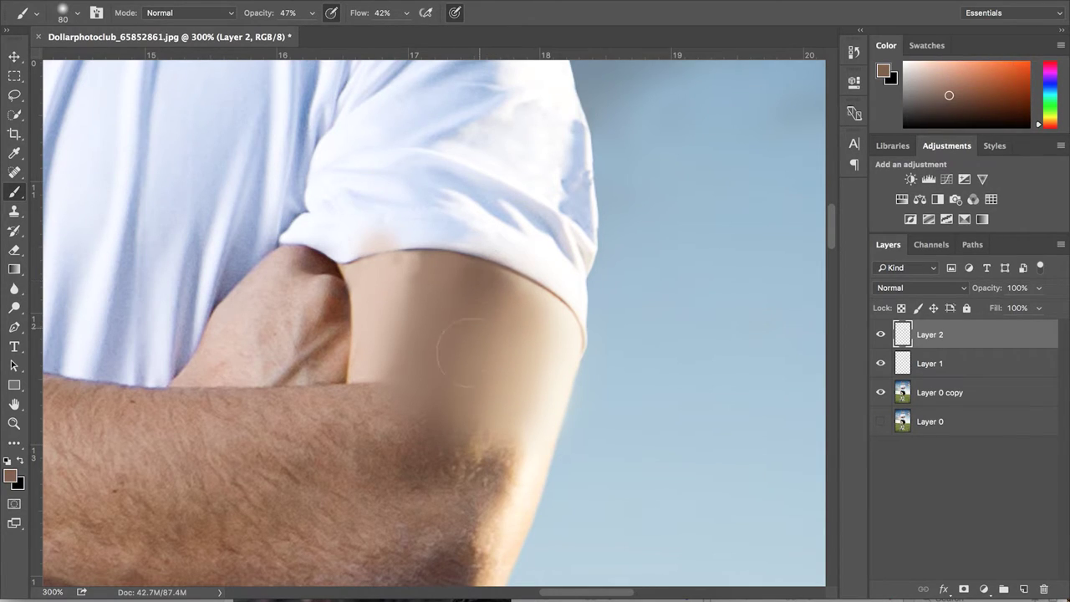
- Blend the shadow band into the pale inner side of the upper arm with sampled brown and pale pink tones
{"action": "left_click", "coordinate": [440, 433], "text": "alt"}
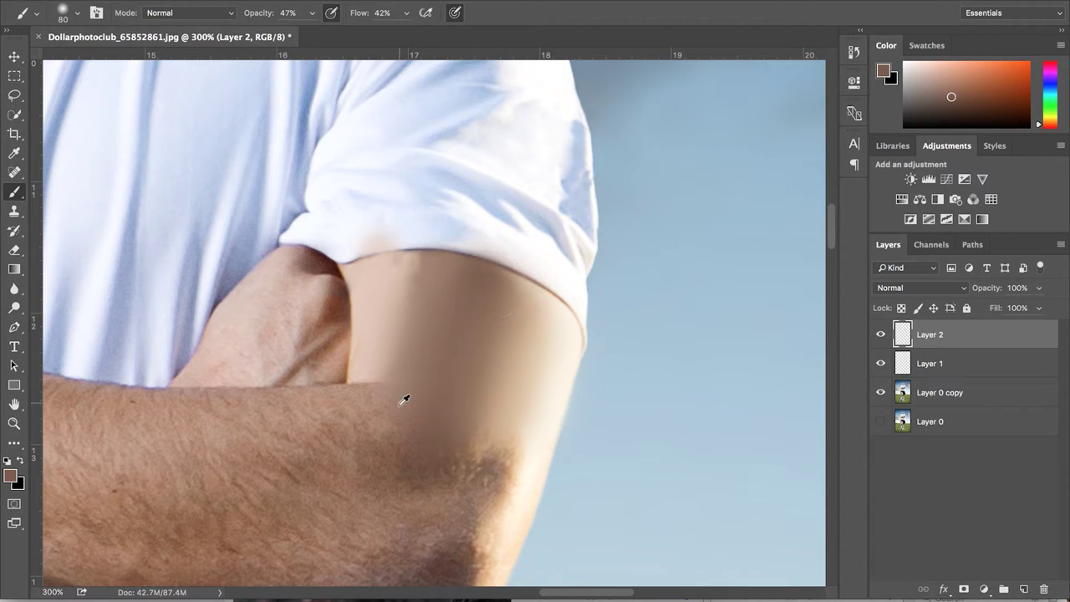
{"action": "left_click", "coordinate": [424, 346], "text": "alt"}
{"action": "left_click", "coordinate": [399, 279], "text": "alt"}
{"action": "left_click_drag", "start_coordinate": [400, 279], "coordinate": [406, 383]}
{"action": "left_click", "coordinate": [411, 390], "text": "alt"}
{"action": "left_click", "coordinate": [396, 288], "text": "alt"}
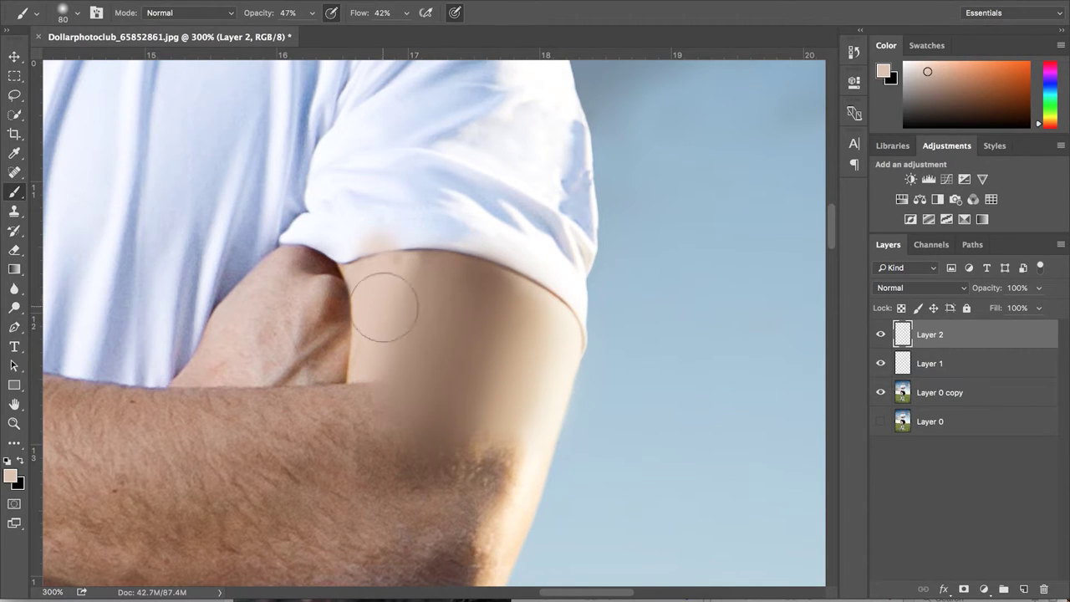
{"action": "left_click", "coordinate": [384, 307]}
{"action": "key", "text": "["}
{"action": "key", "text": "["}
{"action": "left_click_drag", "start_coordinate": [396, 280], "coordinate": [386, 383]}
- Refine the upper arm's shading between the sunlit outer edge and the shadow with a 40 px brush and sampled skin tones
{"action": "left_click", "coordinate": [411, 408], "text": "alt"}
{"action": "key", "text": "super+plus"}
{"action": "key", "text": "super+plus"}
{"action": "key", "text": "["}
{"action": "key", "text": "["}
{"action": "key", "text": "["}
{"action": "key", "text": "["}
{"action": "key", "text": "["}
{"action": "key", "text": "["}
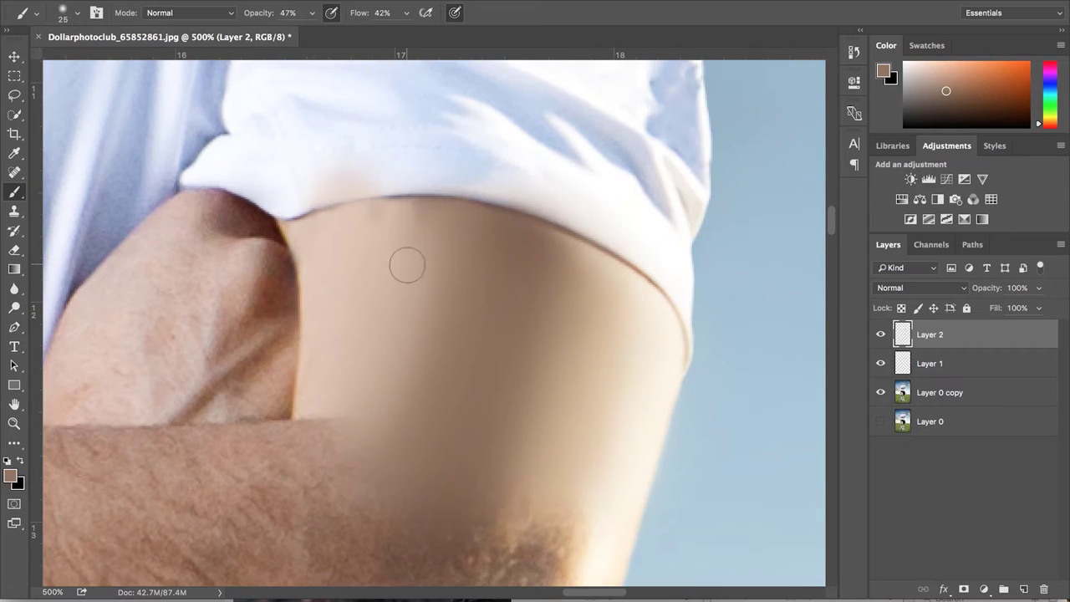
{"action": "key", "text": "bracketright"}
{"action": "key", "text": "bracketright"}
{"action": "left_click", "coordinate": [629, 471], "text": "alt"}
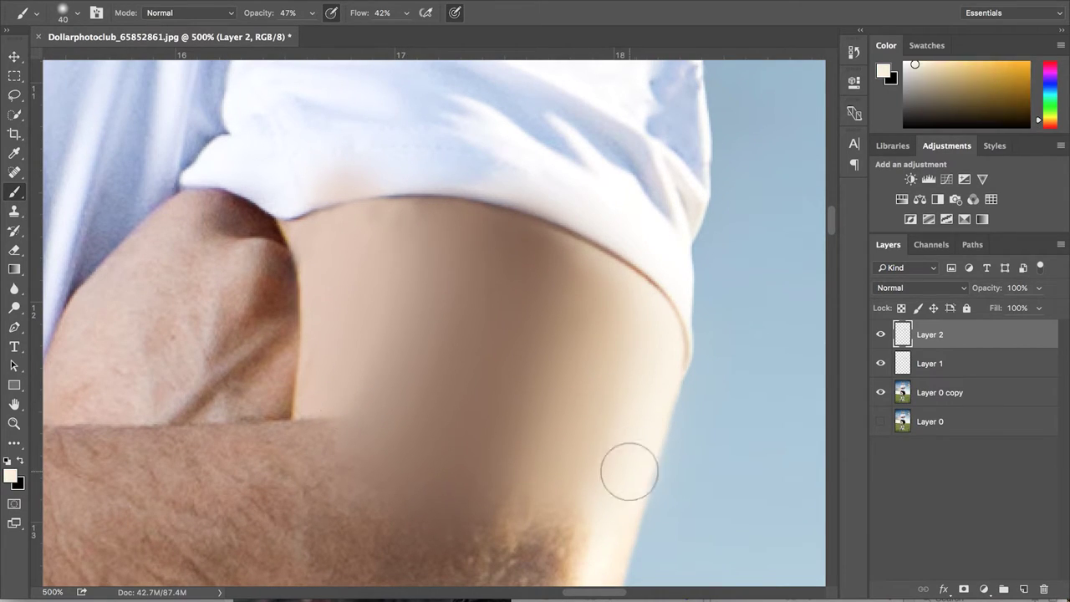
{"action": "left_click", "coordinate": [540, 273], "text": "alt"}
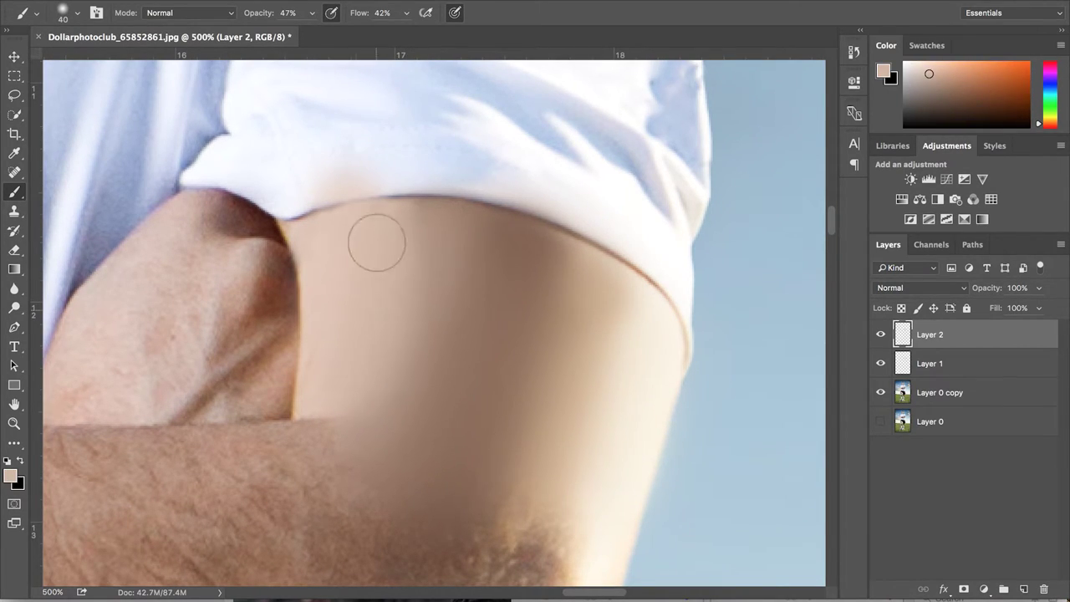
{"action": "left_click", "coordinate": [513, 316], "text": "alt"}
- Try painting sampled pale pink down the inner edge of the upper arm with a 25 px brush, and undo the stroke
{"action": "left_click", "coordinate": [332, 262], "text": "alt"}
{"action": "key", "text": "bracketleft"}
{"action": "key", "text": "bracketleft"}
{"action": "key", "text": "bracketleft"}
{"action": "left_click_drag", "start_coordinate": [299, 248], "coordinate": [305, 422]}
{"action": "key", "text": "super+z"}
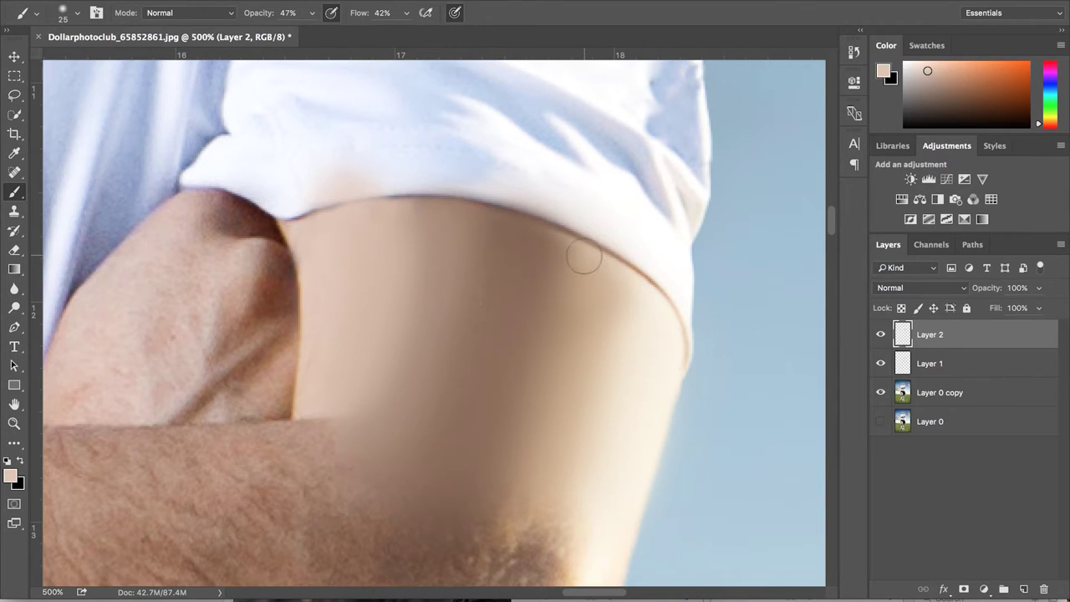
- Compare the man's arm in the wider image with Layer 2 hidden and shown
{"action": "key", "text": "ctrl+minus"}
{"action": "key", "text": "ctrl+minus"}
{"action": "key", "text": "ctrl+minus"}
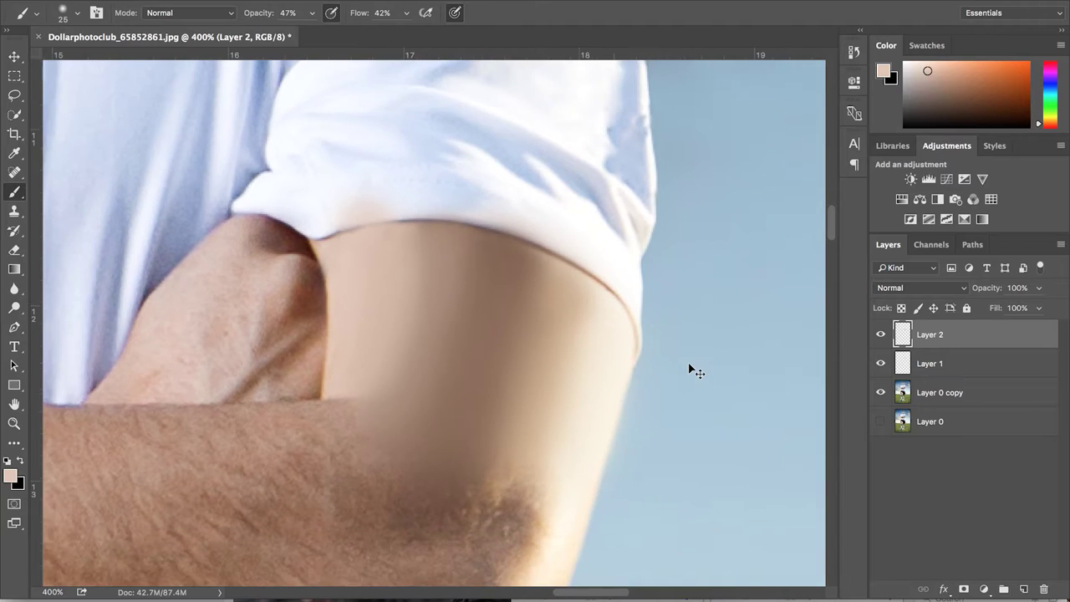
{"action": "key", "text": "ctrl+minus"}
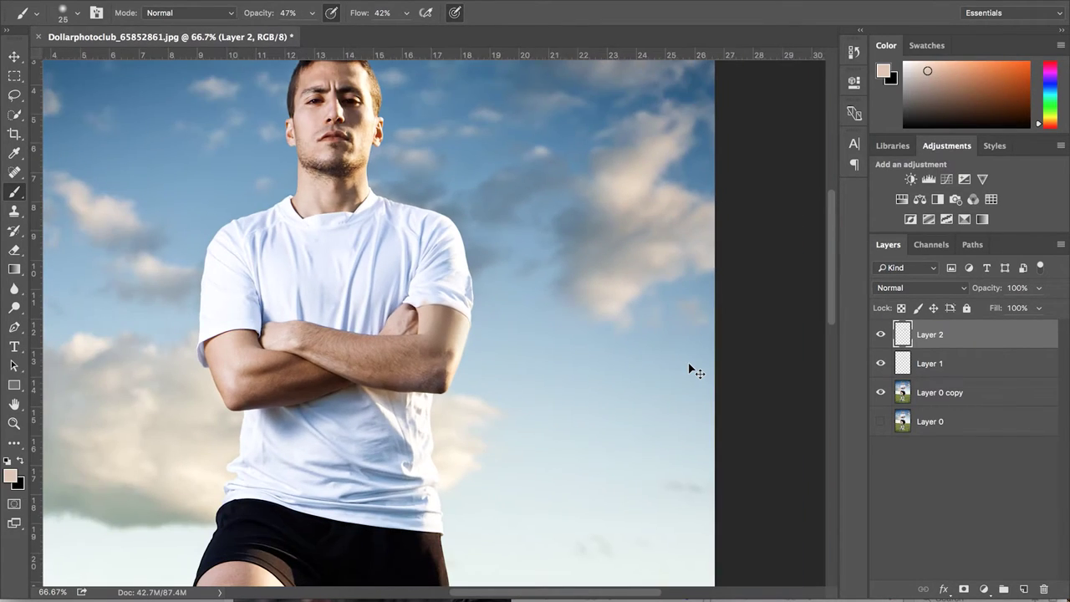
{"action": "left_click", "coordinate": [880, 336]}
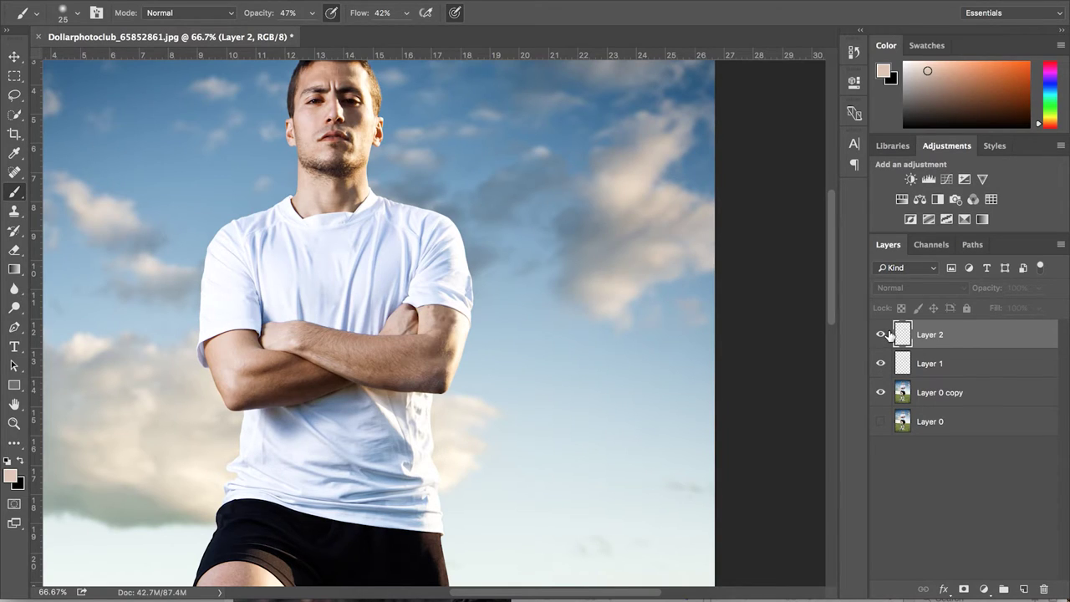
{"action": "left_click", "coordinate": [880, 335]}
- Choose the 46 px spatter brush tip for adding skin texture to the upper arm
{"action": "scroll", "coordinate": [459, 299], "scroll_direction": "up", "scroll_amount": 1}
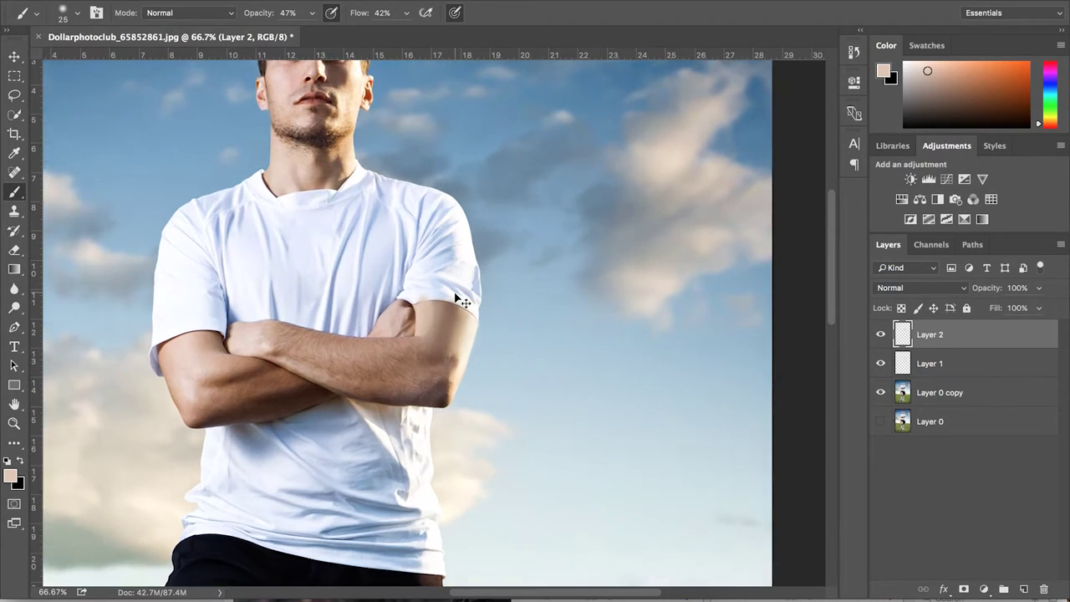
{"action": "scroll", "coordinate": [456, 298], "scroll_direction": "up", "scroll_amount": 3}
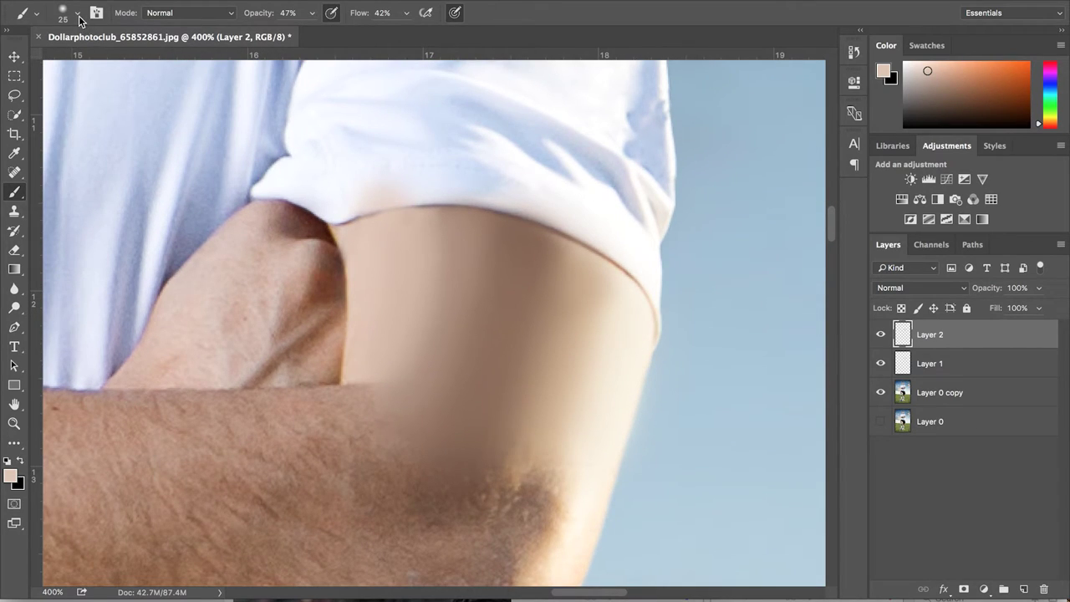
{"action": "left_click", "coordinate": [79, 14]}
{"action": "scroll", "coordinate": [134, 190], "scroll_direction": "down", "scroll_amount": 5}
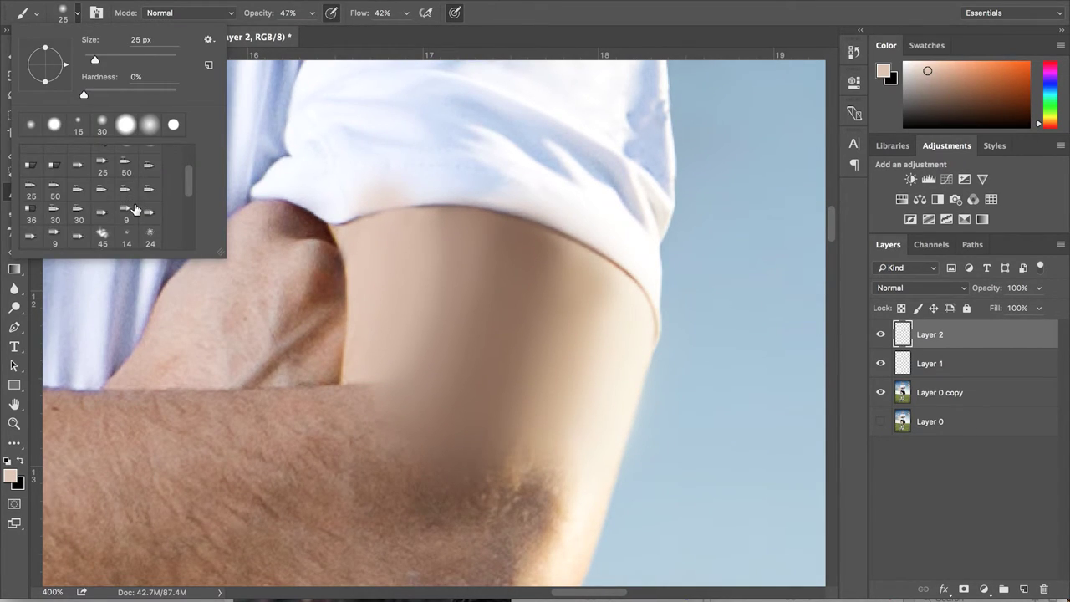
{"action": "scroll", "coordinate": [135, 209], "scroll_direction": "down", "scroll_amount": 1}
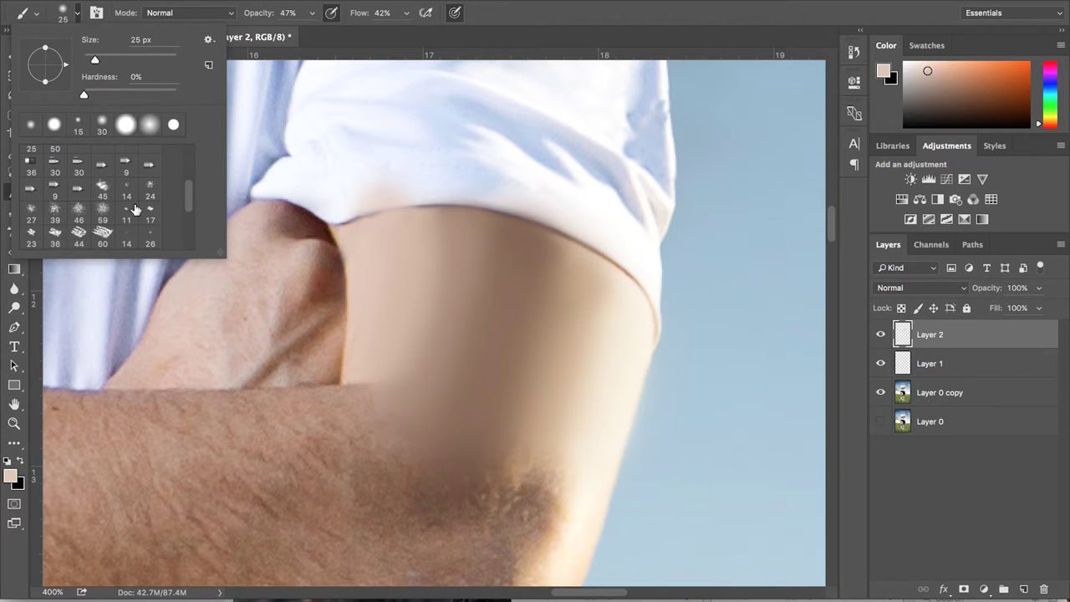
{"action": "left_click", "coordinate": [77, 209]}
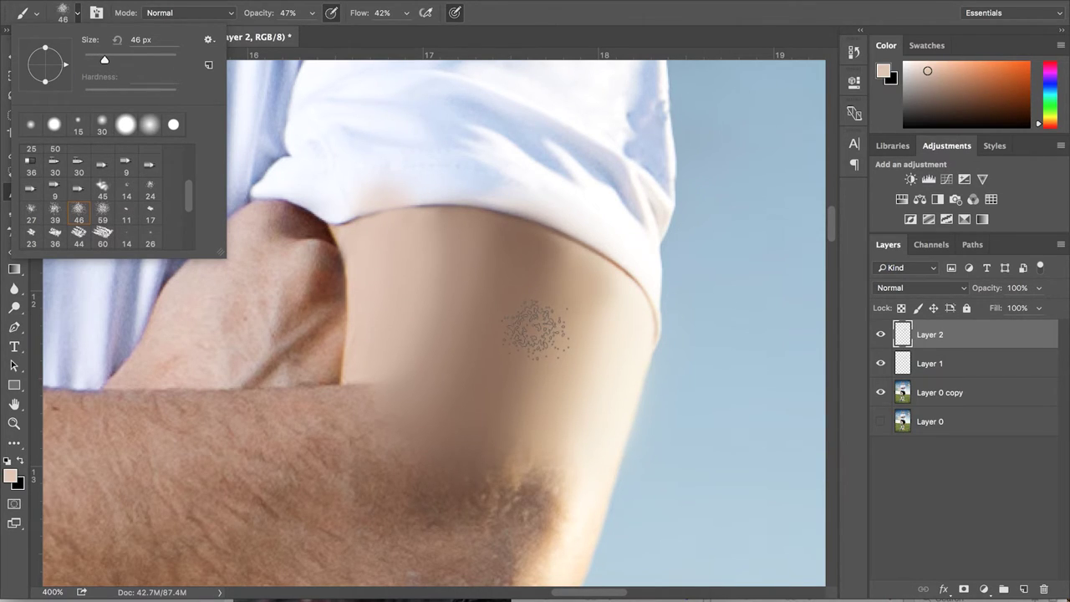
- Dab speckled texture over the sunlit side of the upper arm using sampled light tan and cream tones
{"action": "left_click", "coordinate": [588, 331], "text": "alt"}
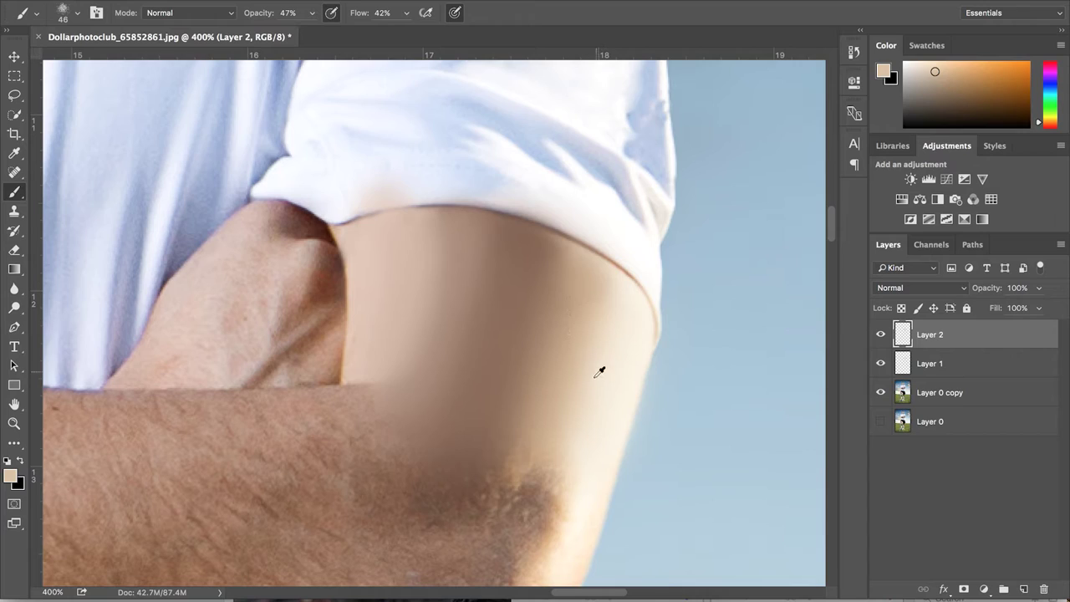
{"action": "left_click", "coordinate": [600, 371], "text": "alt"}
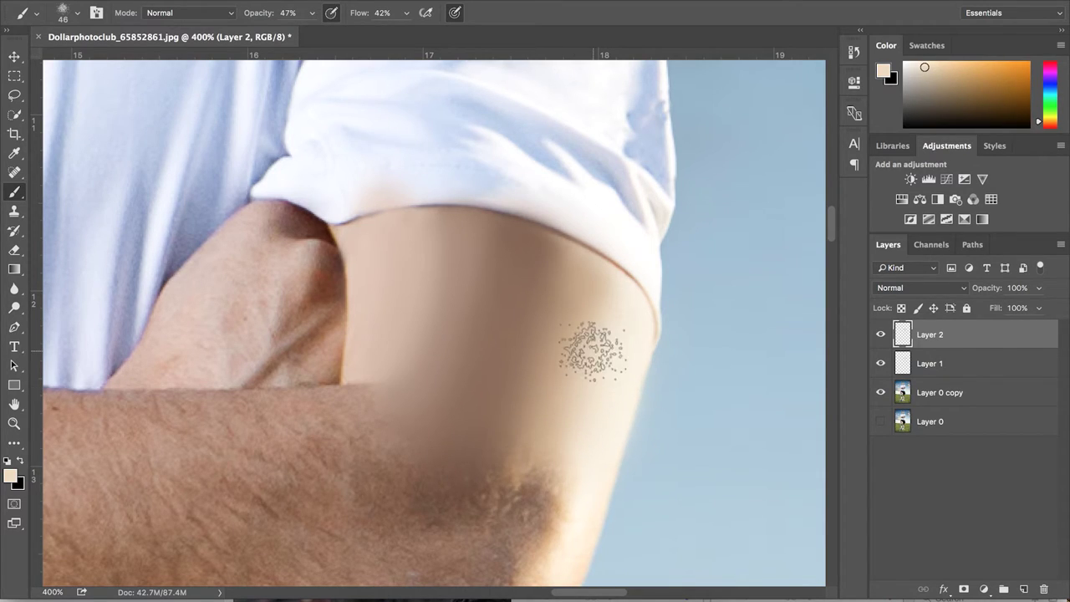
{"action": "left_click", "coordinate": [602, 310], "text": "alt"}
{"action": "left_click", "coordinate": [591, 335], "text": "alt"}
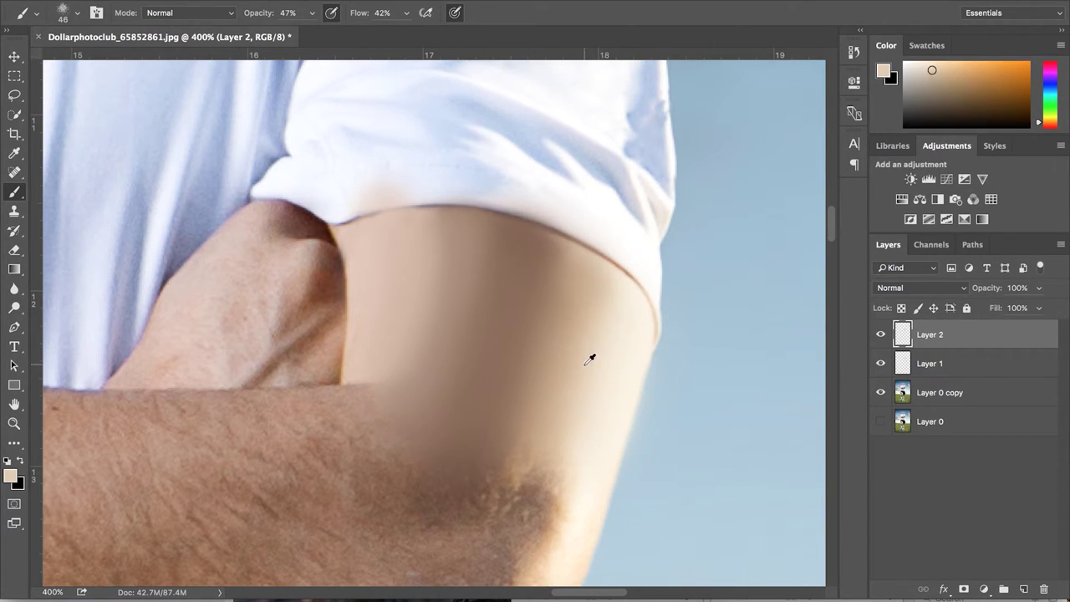
{"action": "left_click", "coordinate": [571, 406], "text": "alt"}
{"action": "left_click", "coordinate": [516, 418]}
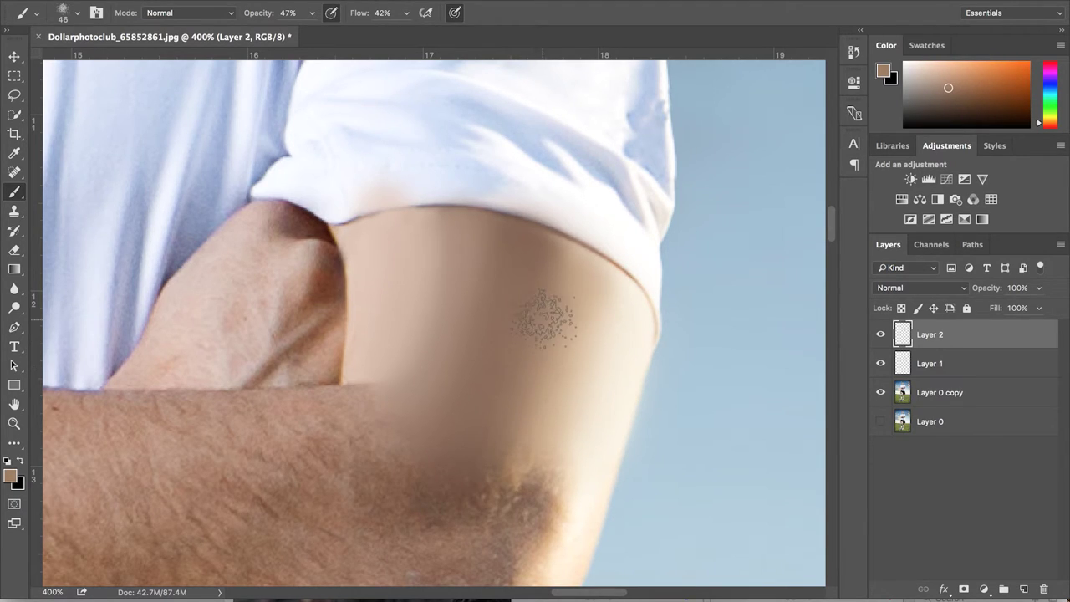
- Stipple the transition between the shadow band and sunlit side with sampled brown and cream tones
{"action": "left_click", "coordinate": [555, 279], "text": "alt"}
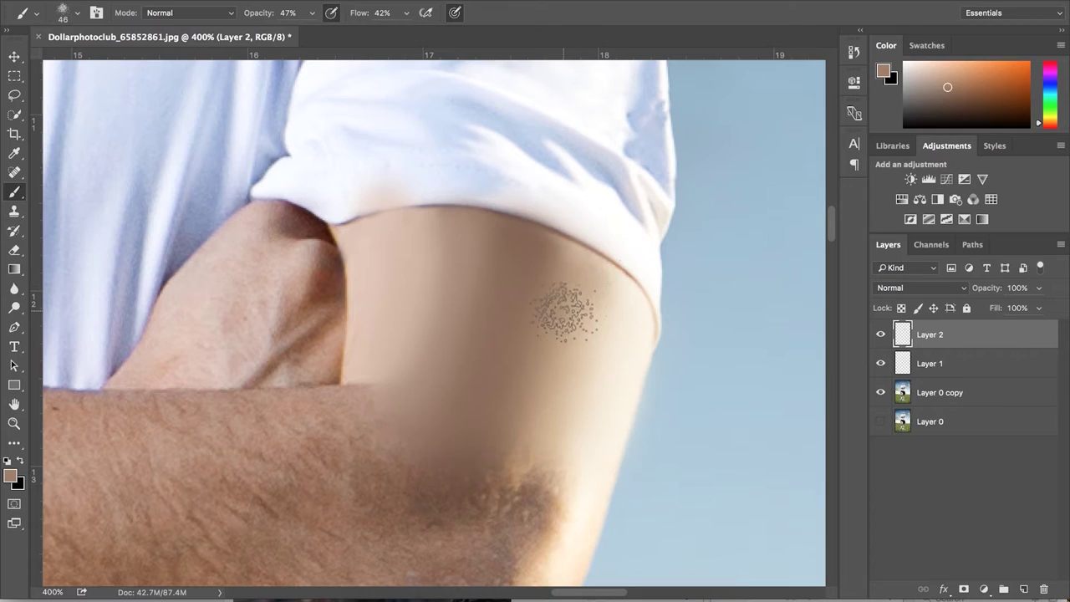
{"action": "left_click", "coordinate": [590, 359], "text": "alt"}
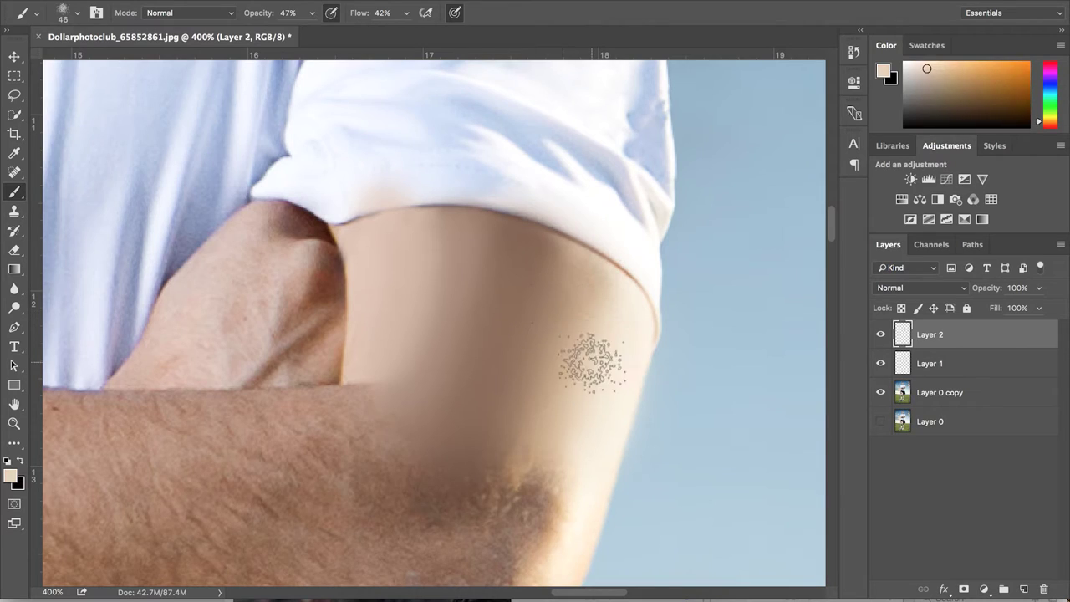
{"action": "left_click", "coordinate": [555, 292], "text": "alt"}
{"action": "left_click", "coordinate": [556, 337]}
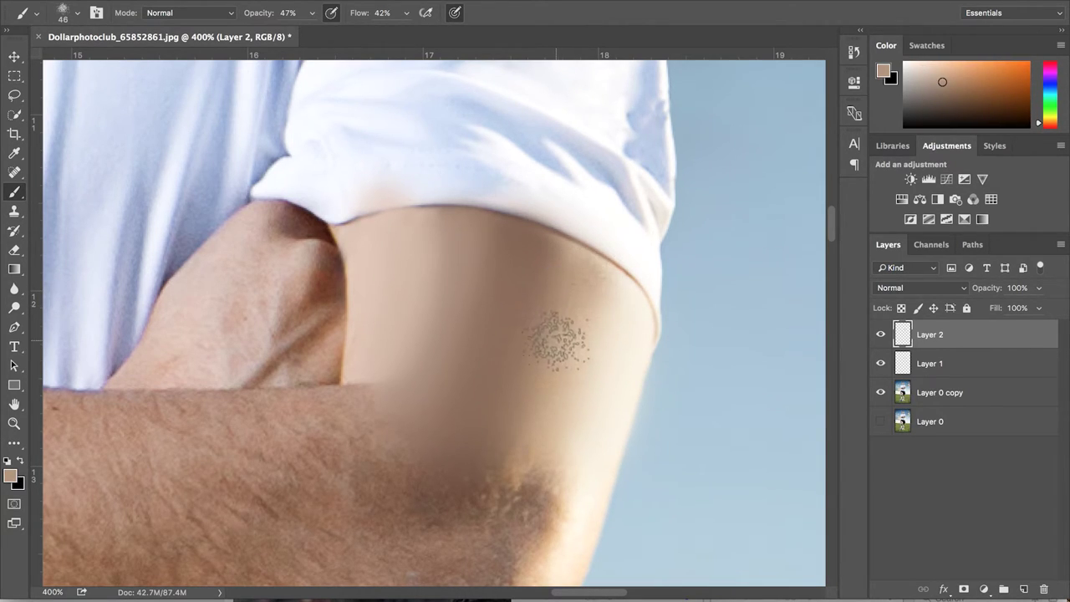
- Undo the last dab and restipple the sunlit edge of the shadow band with freshly sampled tan and brown tones
{"action": "key", "text": "ctrl+z"}
{"action": "left_click", "coordinate": [555, 340], "text": "alt"}
{"action": "left_click", "coordinate": [546, 372]}
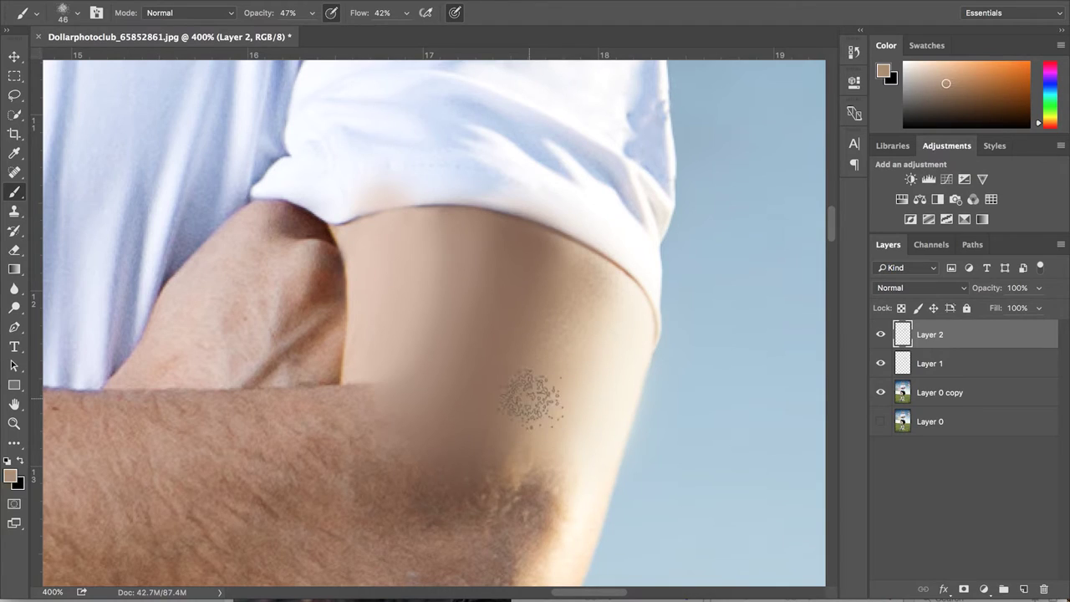
{"action": "left_click", "coordinate": [478, 426], "text": "alt"}
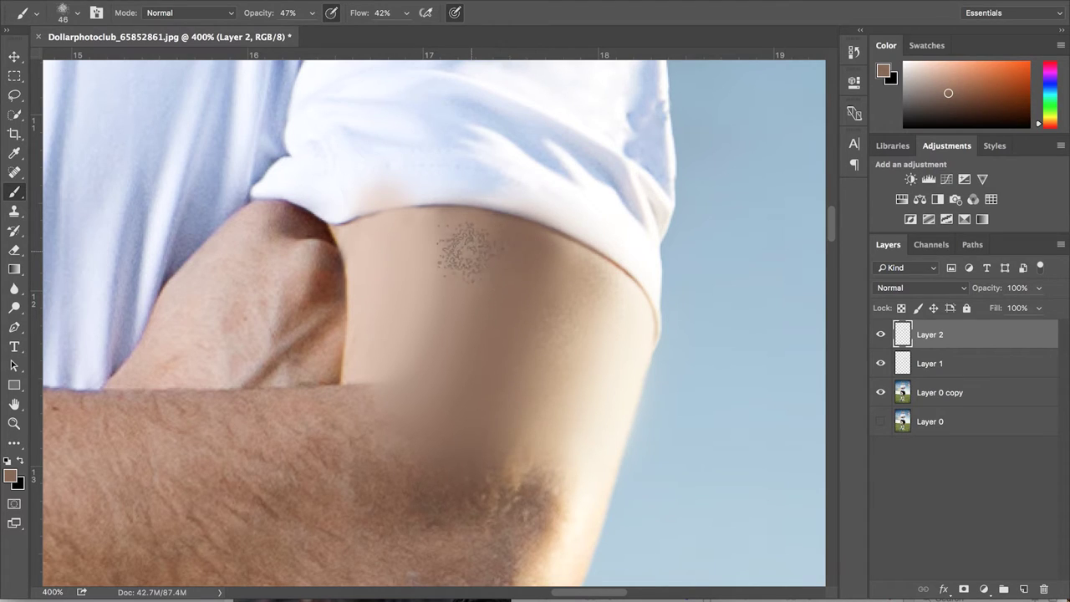
{"action": "left_click", "coordinate": [601, 300], "text": "alt"}
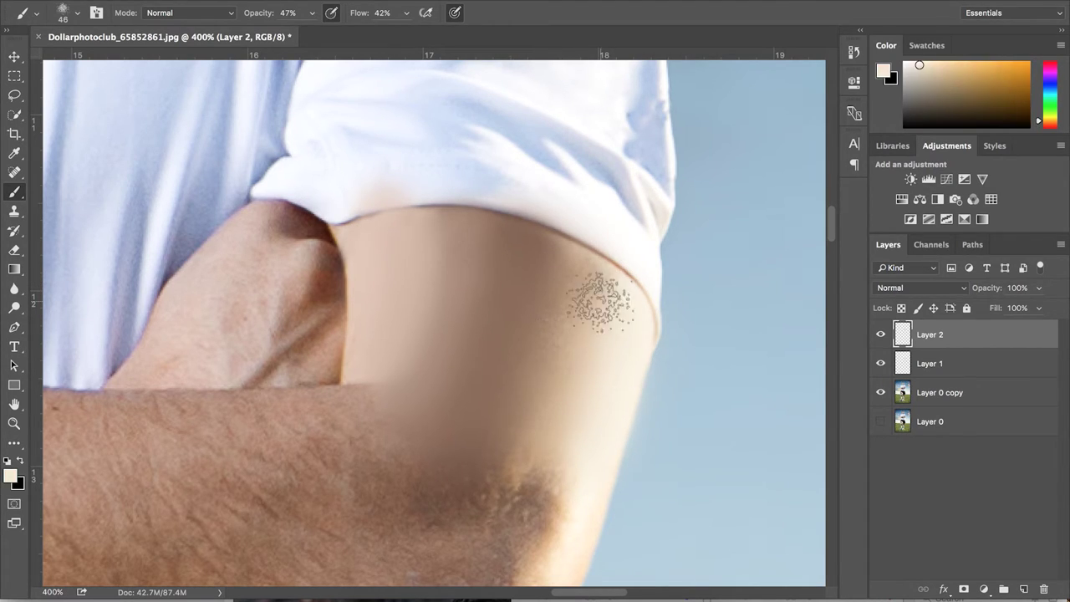
{"action": "left_click", "coordinate": [558, 300], "text": "alt"}
{"action": "left_click", "coordinate": [540, 256], "text": "alt"}
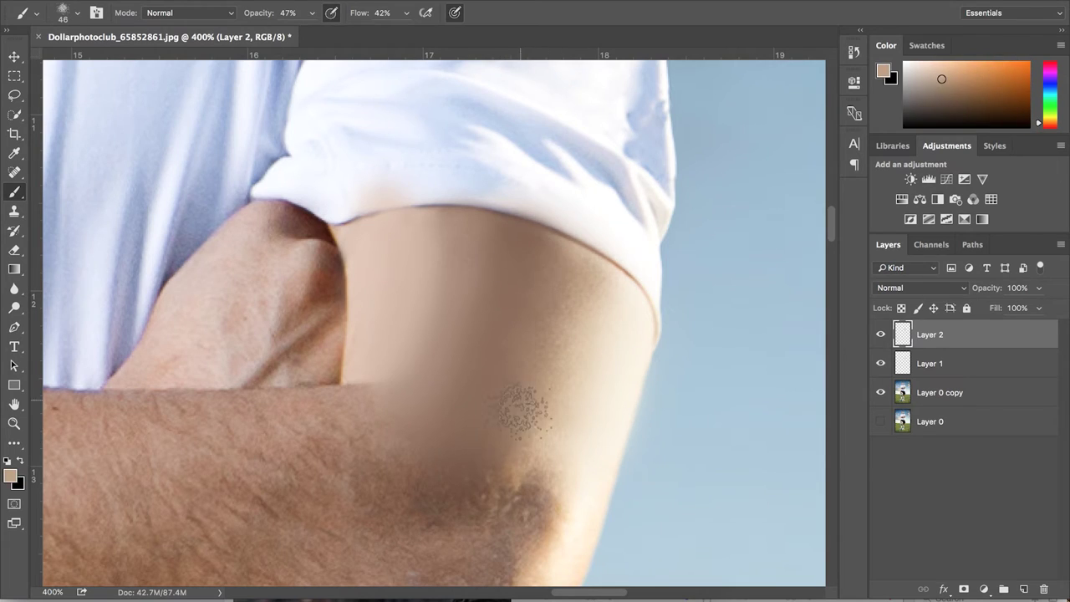
{"action": "left_click", "coordinate": [558, 317], "text": "alt"}
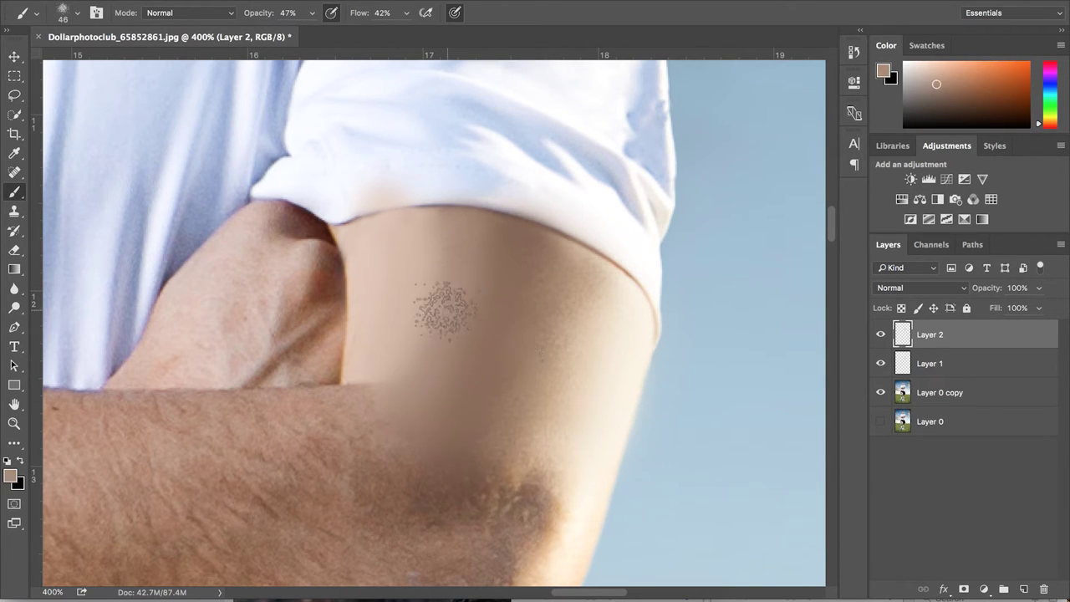
- Stipple the inner side of the upper arm and the shadow band with sampled pinkish-beige and brown tones
{"action": "left_click", "coordinate": [398, 346], "text": "alt"}
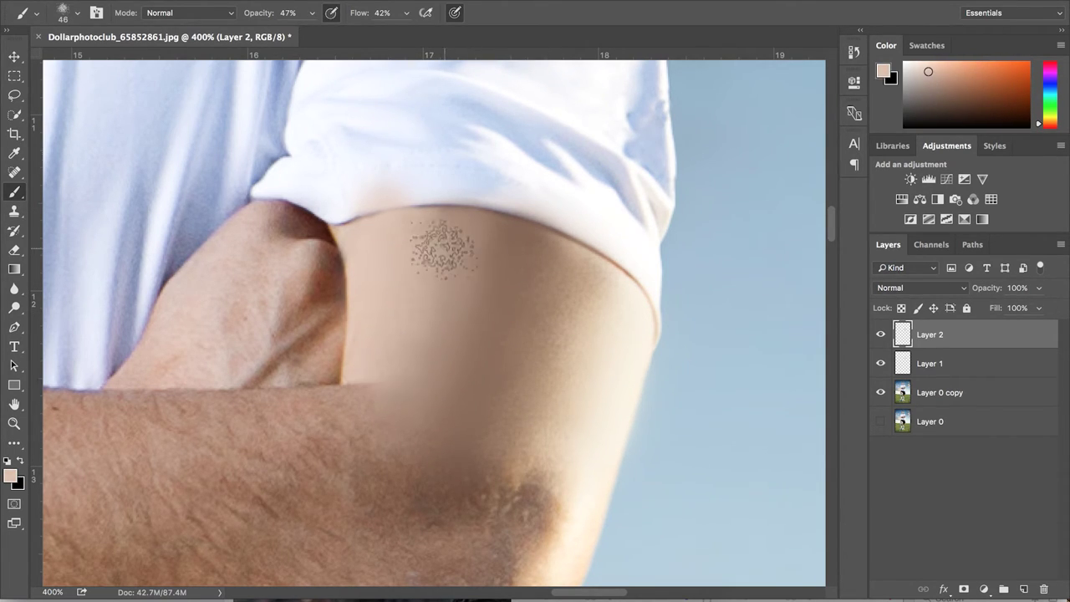
{"action": "left_click", "coordinate": [387, 256]}
{"action": "left_click", "coordinate": [464, 368], "text": "alt"}
{"action": "left_click", "coordinate": [492, 424], "text": "alt"}
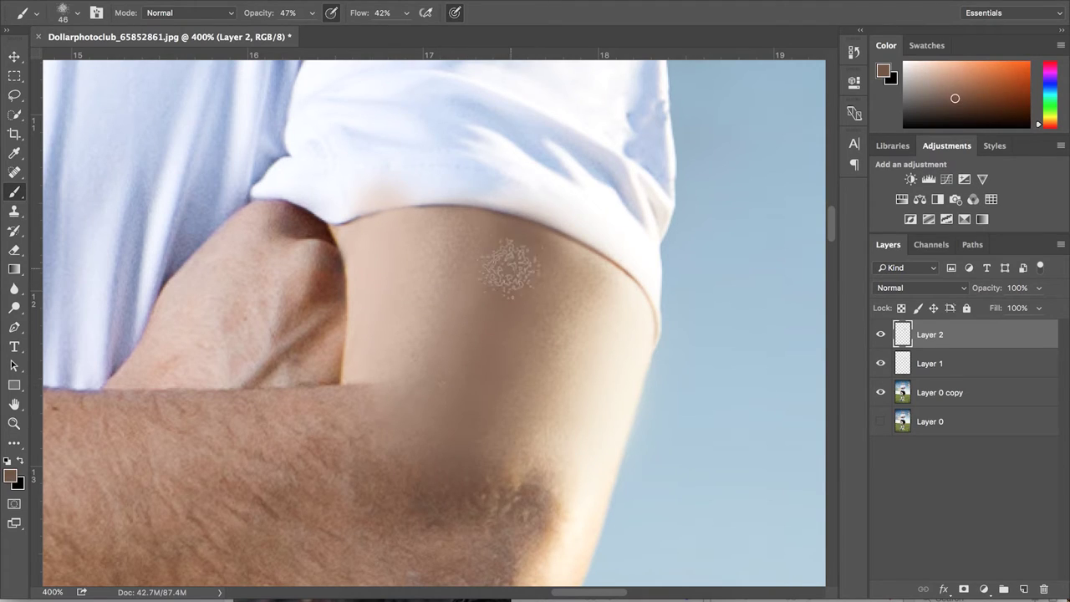
{"action": "left_click", "coordinate": [597, 293], "text": "alt"}
{"action": "left_click", "coordinate": [542, 373], "text": "alt"}
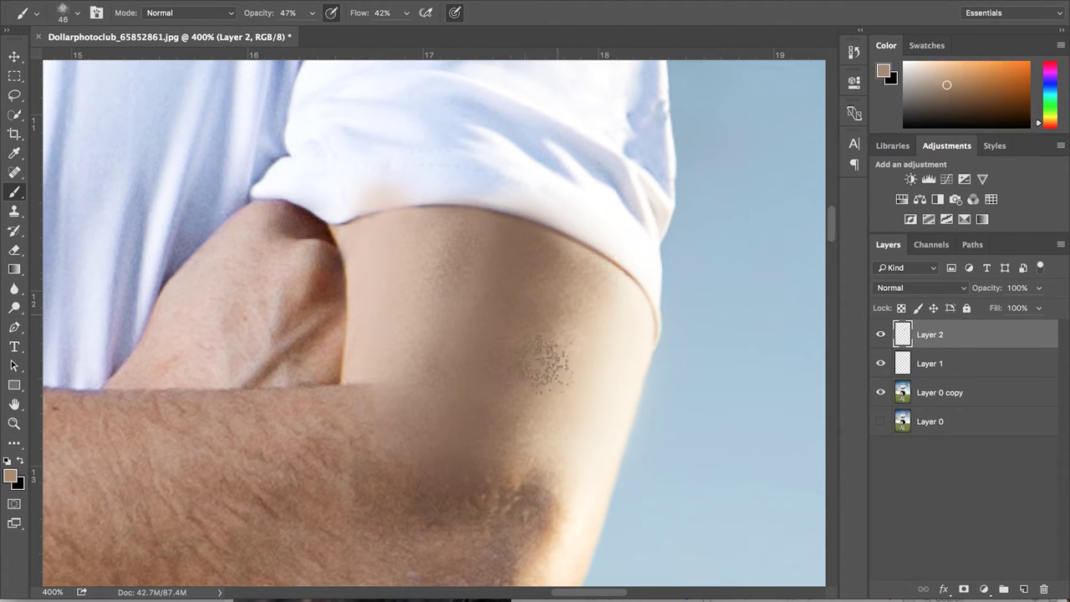
- Reduce the spatter brush to 20 px and dab finer texture around the shadow band with sampled brown and cream tones
{"action": "key", "text": "bracketleft"}
{"action": "key", "text": "bracketleft"}
{"action": "key", "text": "bracketleft"}
{"action": "left_click", "coordinate": [521, 407], "text": "alt"}
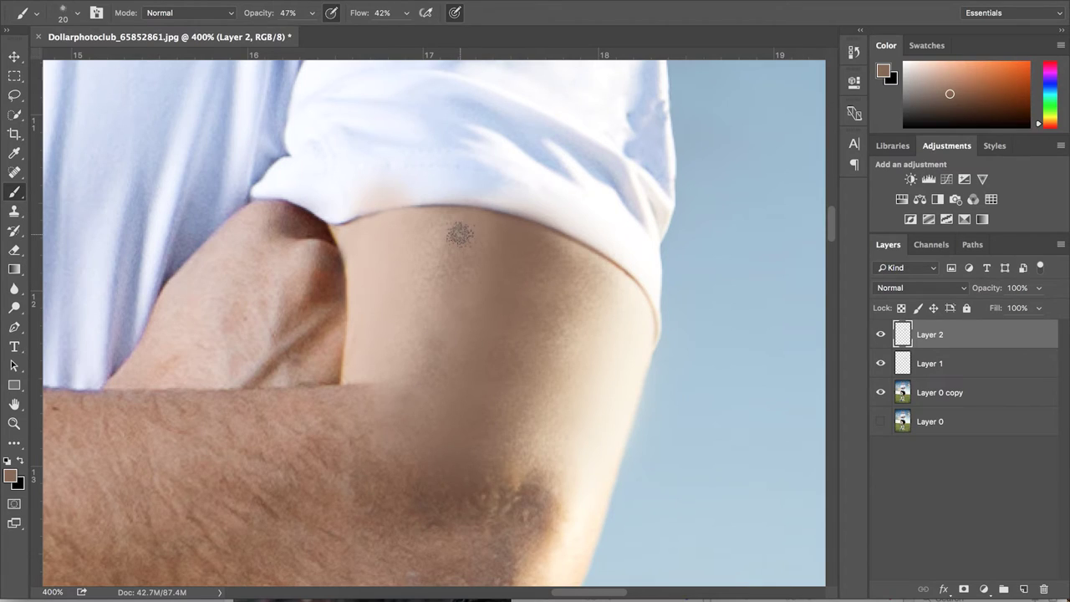
{"action": "left_click", "coordinate": [577, 348], "text": "alt"}
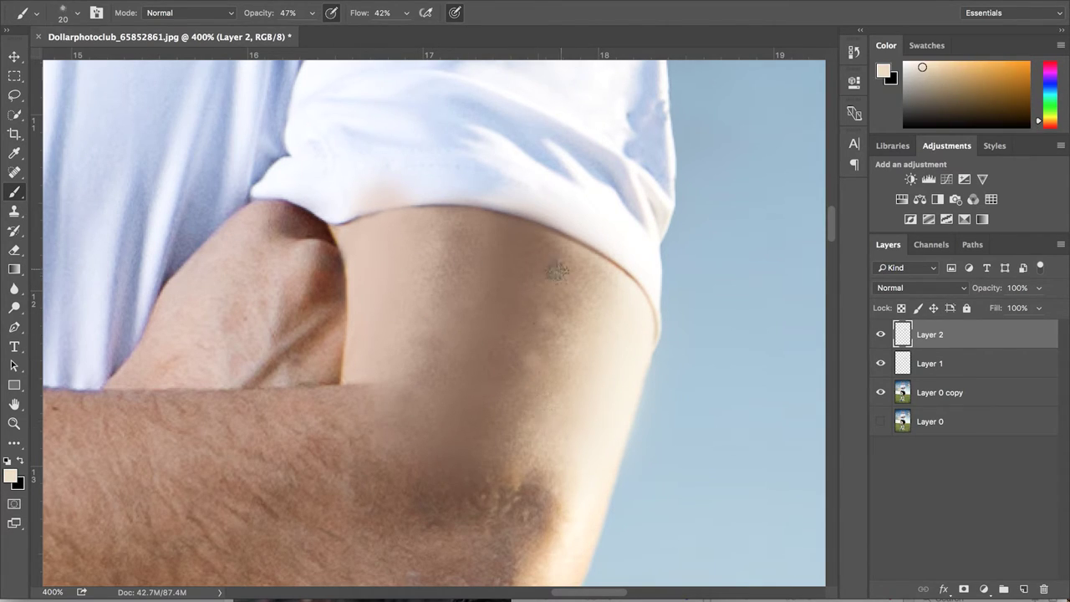
{"action": "left_click", "coordinate": [520, 398], "text": "alt"}
- Enlarge the spatter brush to 40 px and stipple the inner edge of the shadow band with sampled brown tones
{"action": "key", "text": "bracketright"}
{"action": "key", "text": "bracketright"}
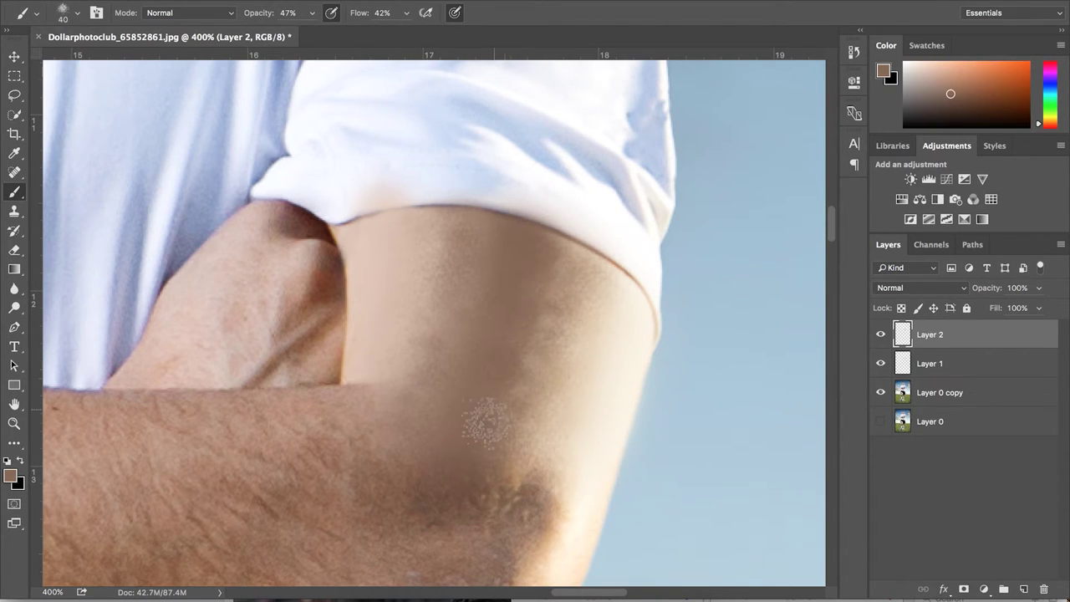
{"action": "left_click", "coordinate": [454, 354], "text": "alt"}
{"action": "left_click_drag", "start_coordinate": [459, 226], "coordinate": [433, 304]}
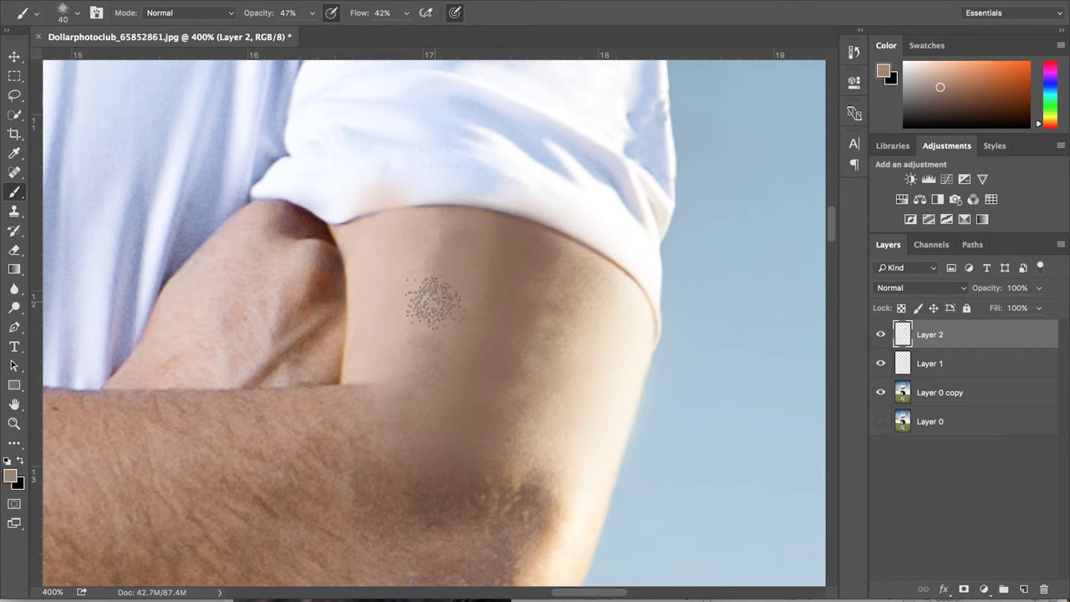
{"action": "left_click", "coordinate": [474, 320], "text": "alt"}
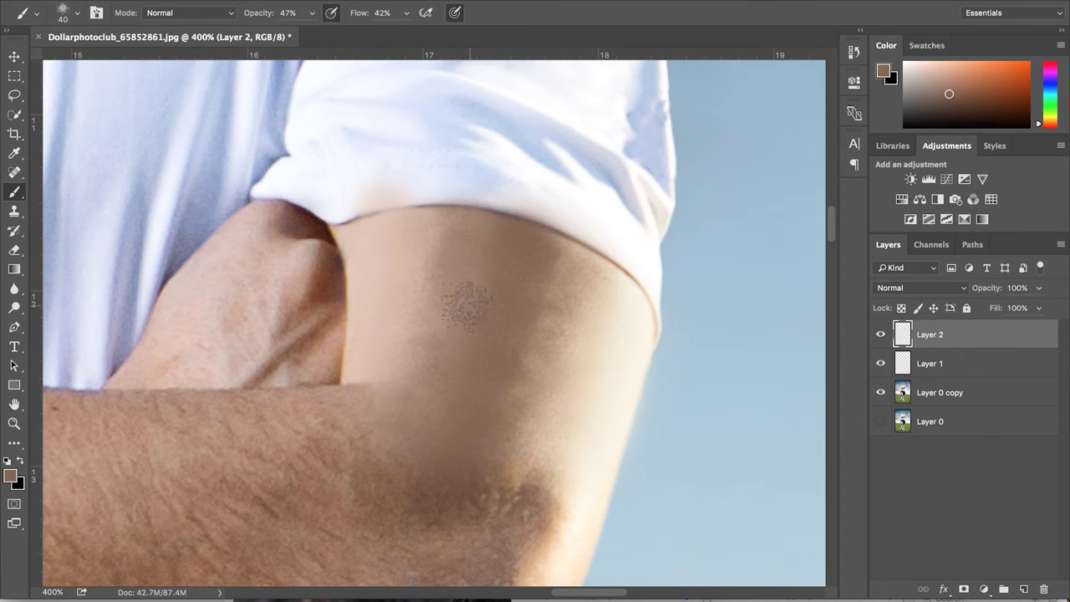
- Stroke speckled texture down the sunlit side of the upper arm with sampled tan and cream tones
{"action": "left_click", "coordinate": [575, 301], "text": "alt"}
{"action": "mouse_move", "coordinate": [560, 326]}
{"action": "left_mouse_down"}
{"action": "mouse_move", "coordinate": [518, 452]}
{"action": "mouse_move", "coordinate": [549, 385]}
{"action": "left_mouse_up"}
{"action": "left_click", "coordinate": [611, 330], "text": "alt"}
{"action": "left_click", "coordinate": [577, 385], "text": "alt"}
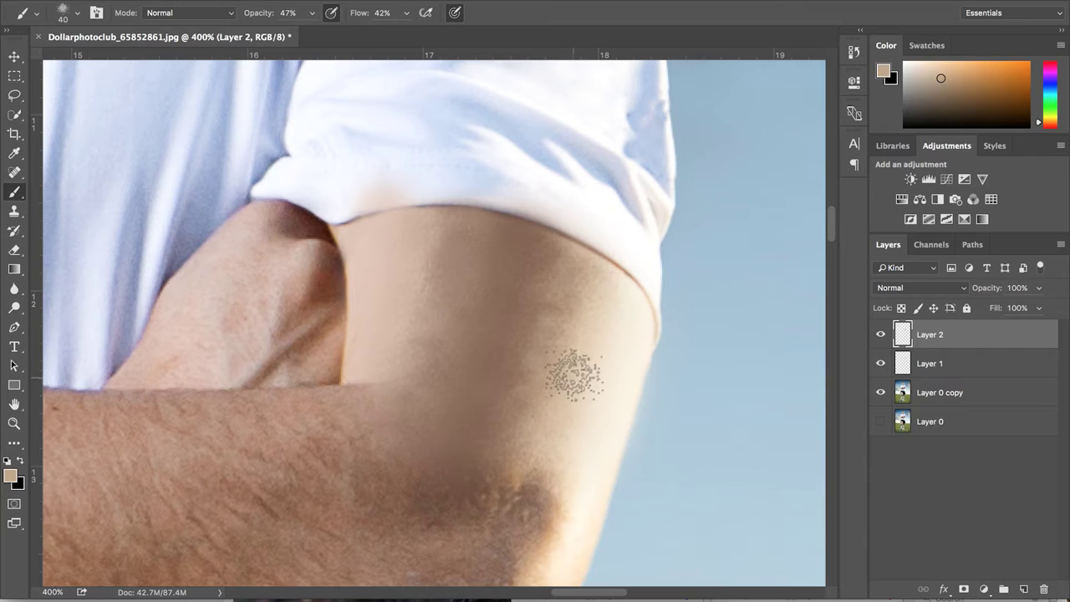
{"action": "left_click", "coordinate": [603, 293]}
{"action": "left_click", "coordinate": [574, 270], "text": "alt"}
{"action": "left_click_drag", "start_coordinate": [569, 265], "coordinate": [529, 407]}
{"action": "left_click", "coordinate": [544, 272], "text": "alt"}
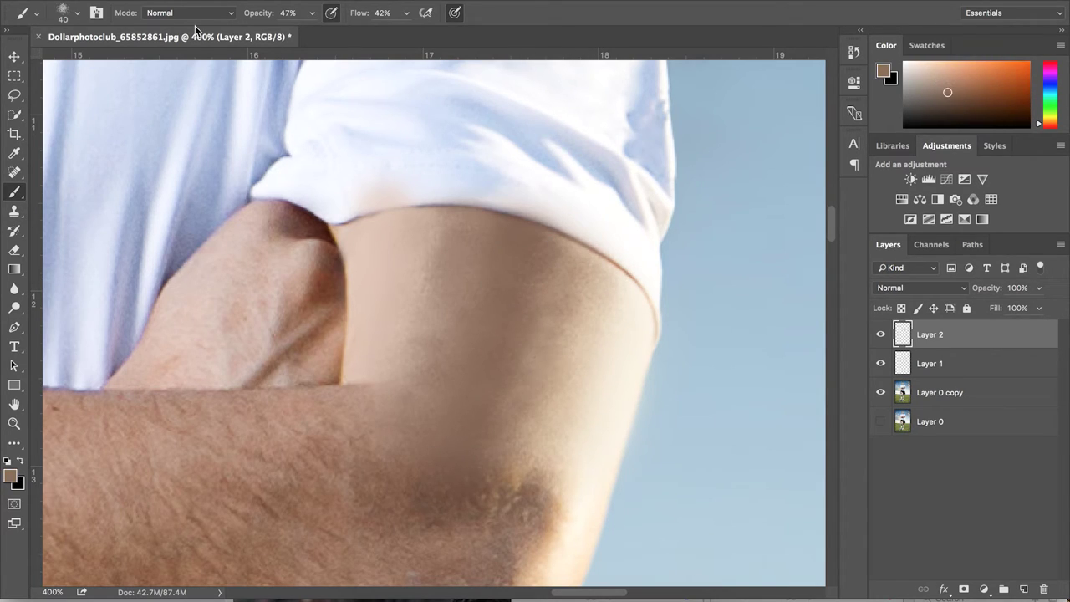
- Switch to the 59 px spatter brush tip and texture the central shadow band with sampled brown tones
{"action": "left_click", "coordinate": [77, 13]}
{"action": "left_click_drag", "start_coordinate": [31, 64], "coordinate": [38, 63]}
{"action": "key", "text": "Return"}
{"action": "left_click", "coordinate": [485, 386], "text": "alt"}
{"action": "left_click", "coordinate": [492, 454], "text": "alt"}
{"action": "left_click", "coordinate": [418, 507], "text": "alt"}
{"action": "left_click_drag", "start_coordinate": [521, 267], "coordinate": [475, 422]}
{"action": "left_click", "coordinate": [508, 383], "text": "alt"}
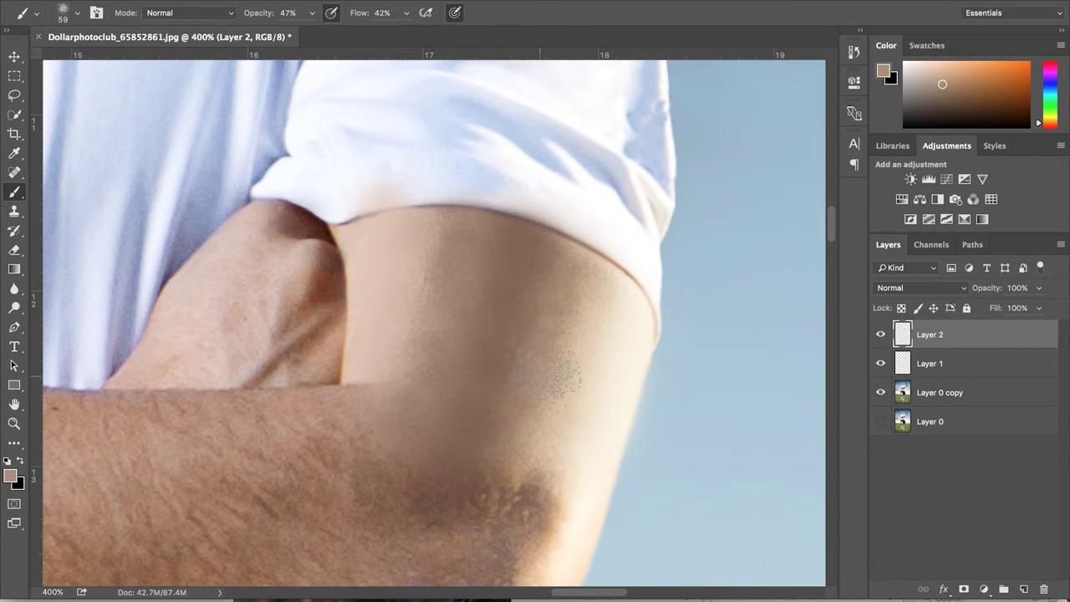
- Speckle the inner side of the upper arm below the sleeve with sampled pinkish-brown tones
{"action": "left_click", "coordinate": [410, 240], "text": "alt"}
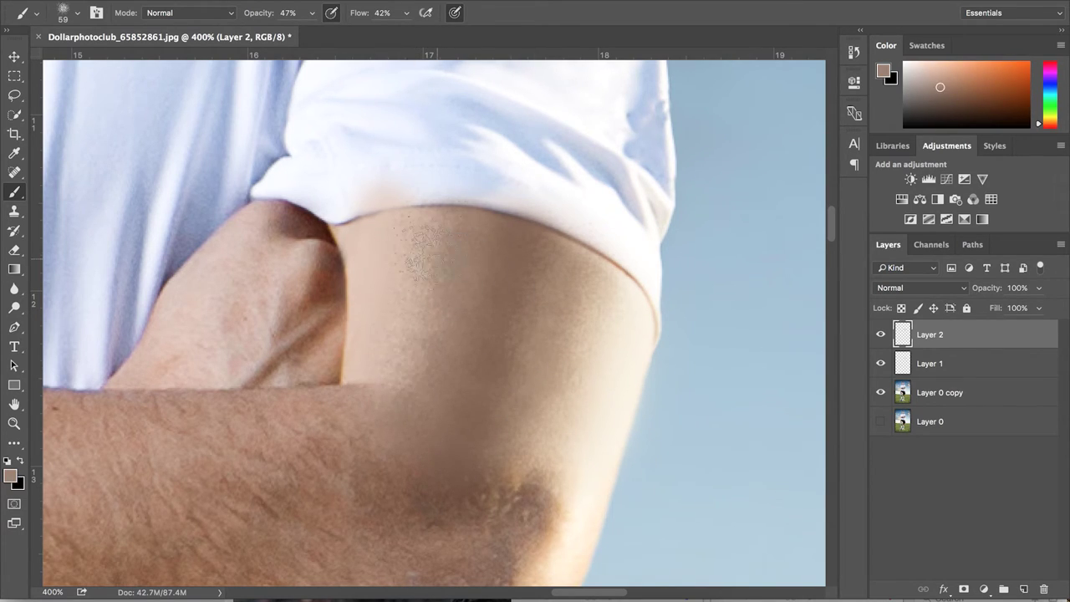
{"action": "left_click", "coordinate": [390, 251], "text": "alt"}
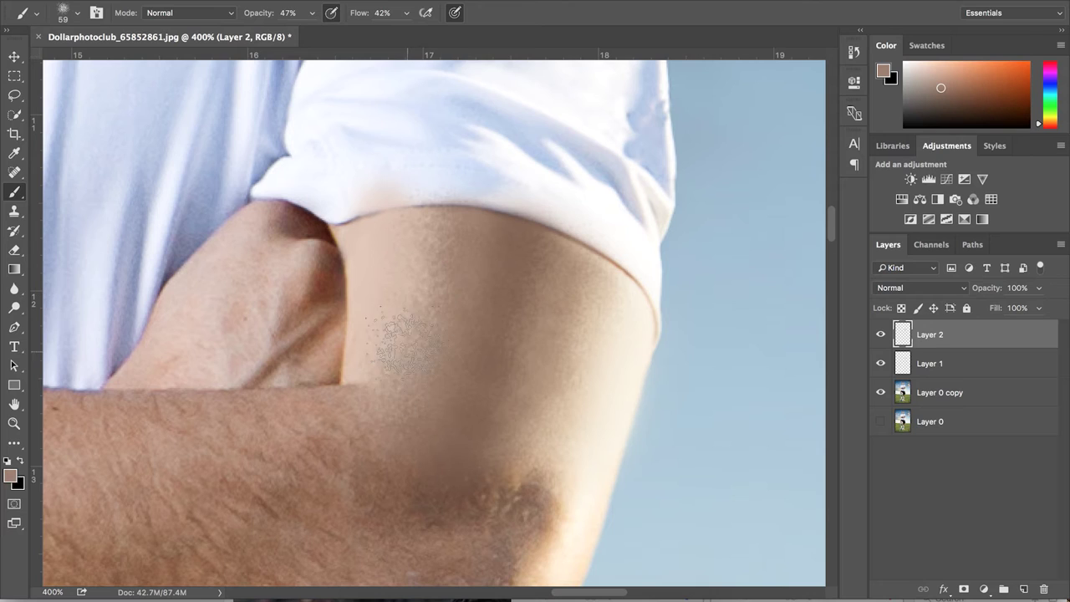
{"action": "left_click", "coordinate": [405, 259], "text": "alt"}
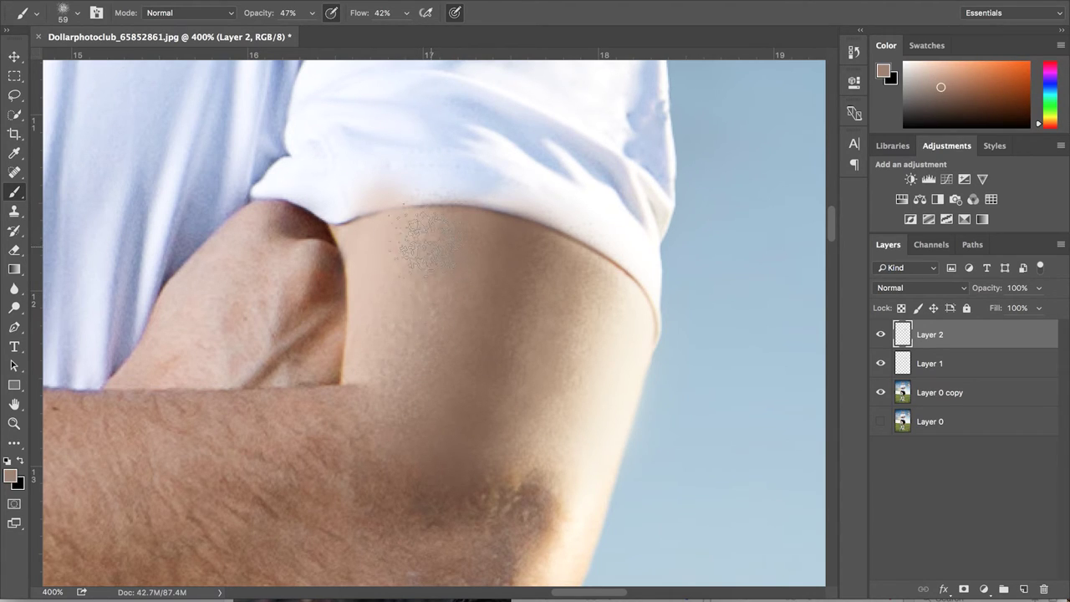
- Compare the arm in a wider view with Layer 2 hidden and shown
{"action": "key", "text": "super+minus"}
{"action": "left_click", "coordinate": [879, 336]}
{"action": "left_click", "coordinate": [879, 336]}
{"action": "key", "text": "super+minus"}
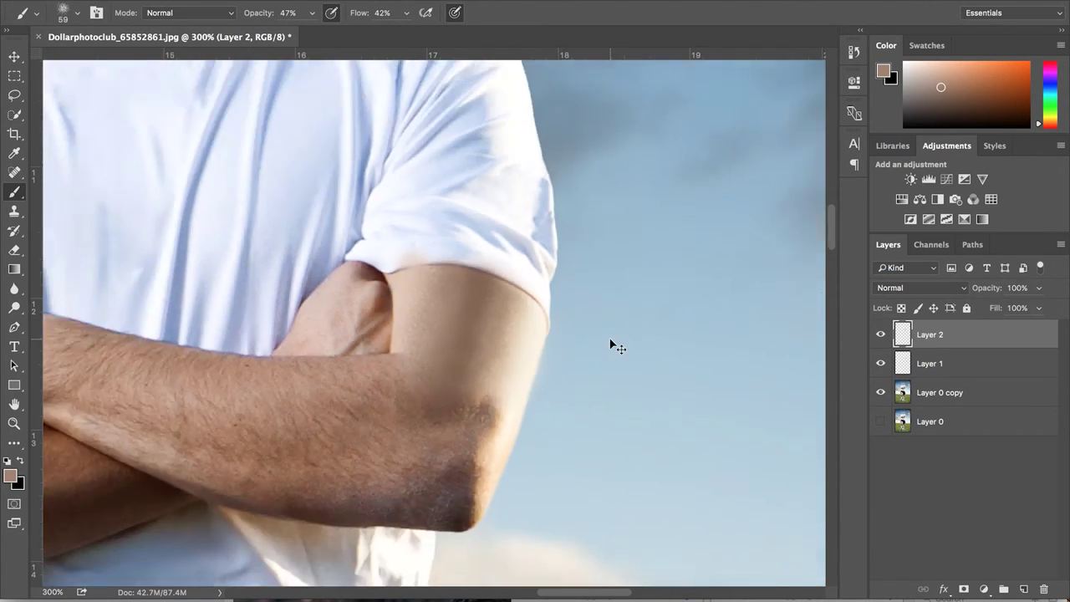
{"action": "key", "text": "super+minus"}
{"action": "key", "text": "super+plus"}
{"action": "key", "text": "super+plus"}
{"action": "key", "text": "super+plus"}
- Refine the inner upper arm's speckles at 25 px and 45 px brush sizes with sampled brown and pale pink tones
{"action": "left_click", "coordinate": [480, 311], "text": "alt"}
{"action": "key", "text": "bracketleft"}
{"action": "key", "text": "bracketleft"}
{"action": "key", "text": "bracketleft"}
{"action": "key", "text": "bracketleft"}
{"action": "key", "text": "bracketleft"}
{"action": "key", "text": "bracketleft"}
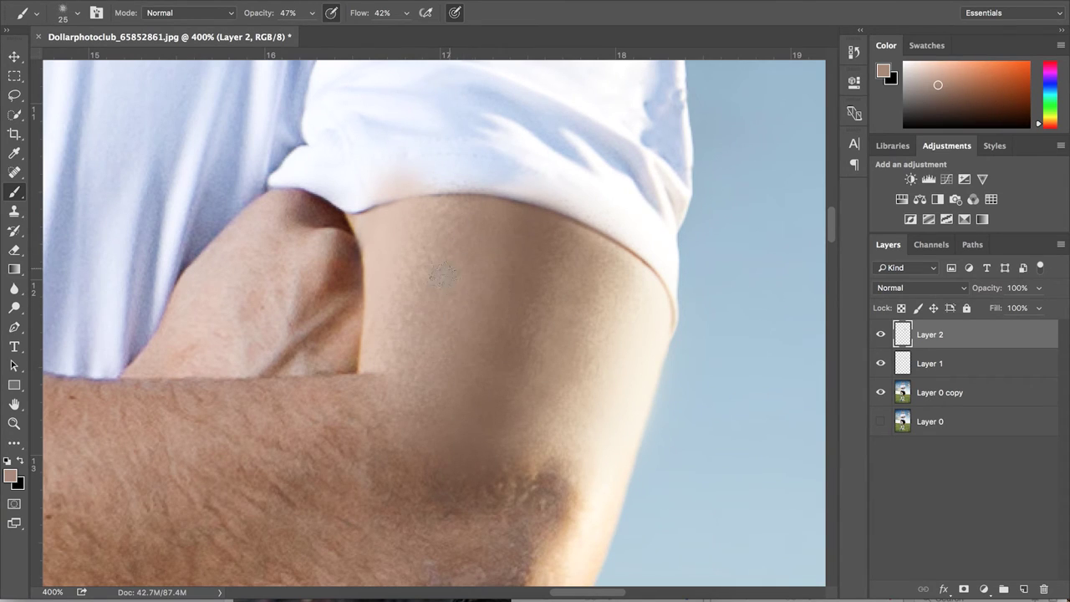
{"action": "left_click", "coordinate": [505, 254], "text": "alt"}
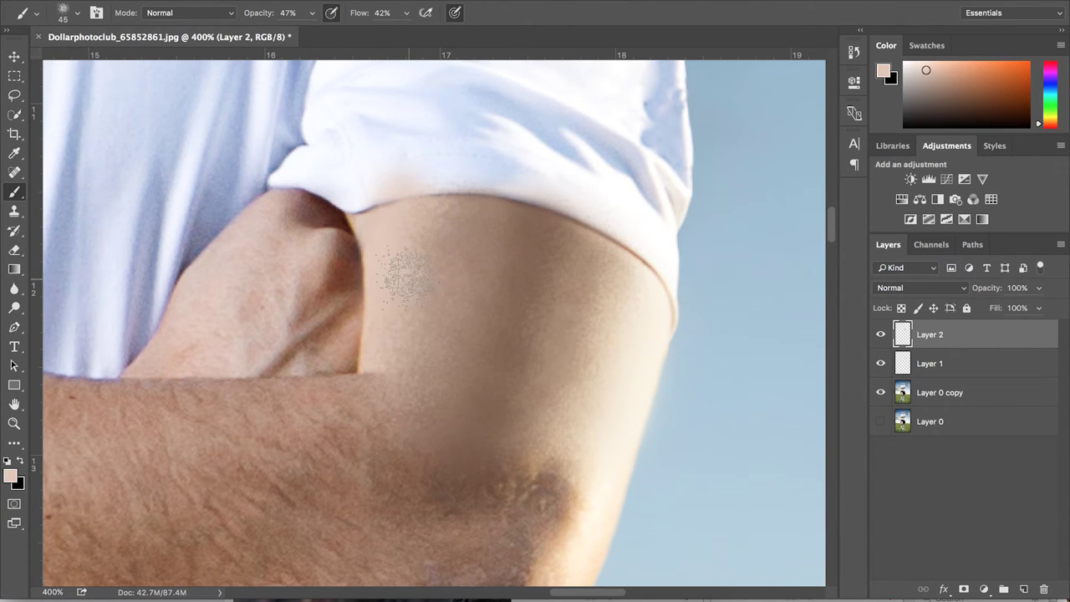
{"action": "key", "text": "ctrl+minus"}
{"action": "key", "text": "ctrl+plus"}
- Add a layer mask to Layer 2 and paint black above the elbow with the spatter brush, enlarging it to 80 px
{"action": "left_click", "coordinate": [963, 590]}
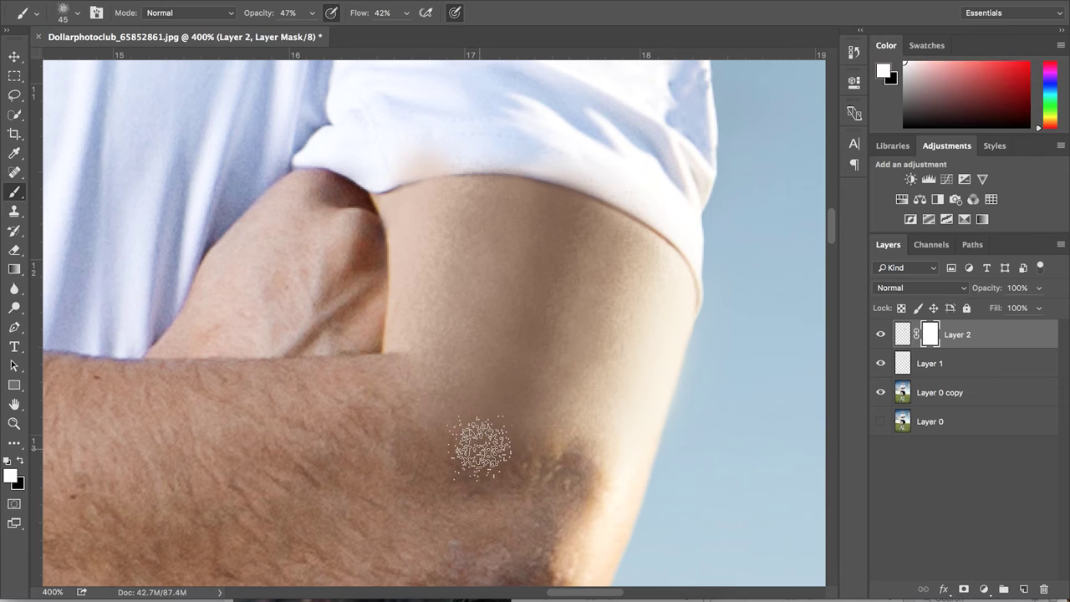
{"action": "key", "text": "x"}
{"action": "mouse_move", "coordinate": [480, 447]}
{"action": "left_mouse_down"}
{"action": "mouse_move", "coordinate": [539, 428]}
{"action": "mouse_move", "coordinate": [426, 388]}
{"action": "mouse_move", "coordinate": [585, 448]}
{"action": "left_mouse_up"}
{"action": "key", "text": "bracketright"}
{"action": "key", "text": "bracketright"}
{"action": "key", "text": "bracketright"}
{"action": "key", "text": "bracketright"}
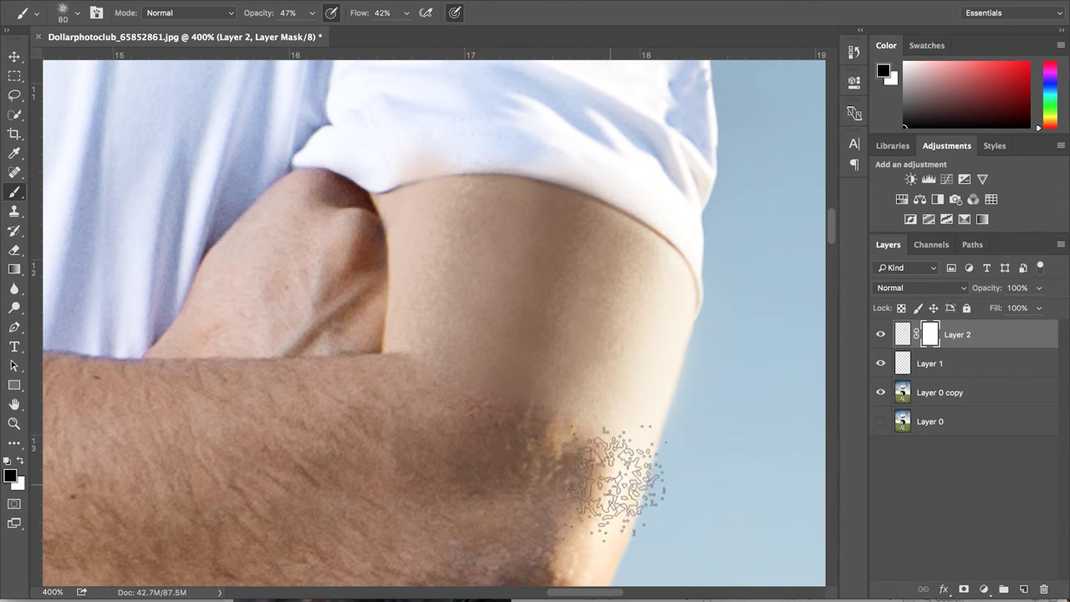
{"action": "mouse_move", "coordinate": [615, 485]}
{"action": "left_mouse_down"}
{"action": "mouse_move", "coordinate": [584, 429]}
{"action": "mouse_move", "coordinate": [488, 398]}
{"action": "mouse_move", "coordinate": [573, 465]}
{"action": "left_mouse_up"}
- Check the masked blend above the elbow with Layer 2 hidden and shown, up close and in the wider image
{"action": "left_click", "coordinate": [881, 333]}
{"action": "left_click", "coordinate": [880, 333]}
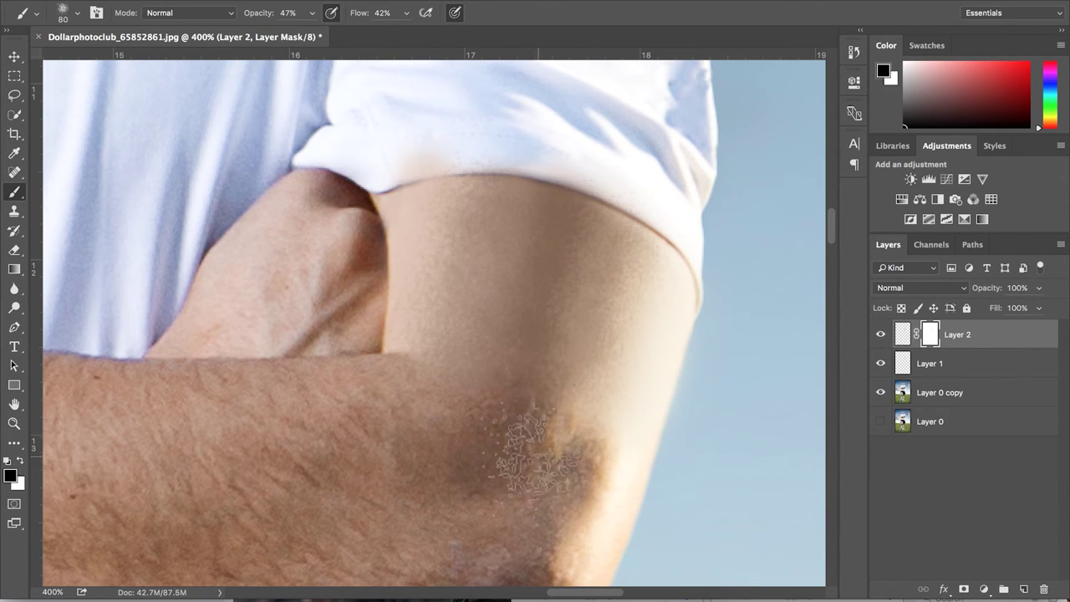
{"action": "key", "text": "ctrl+minus"}
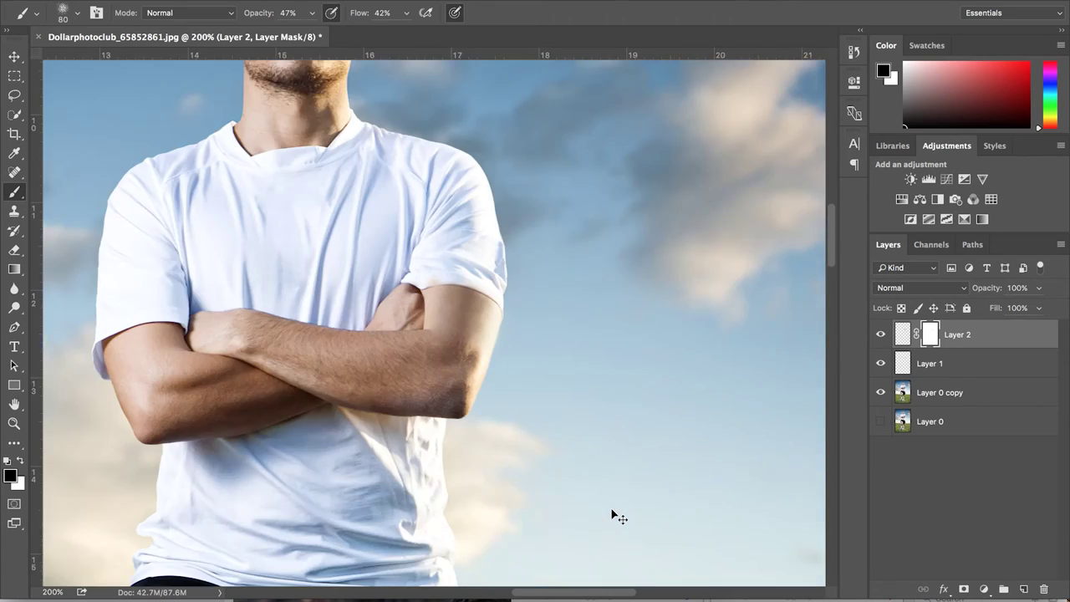
{"action": "key", "text": "ctrl+plus"}
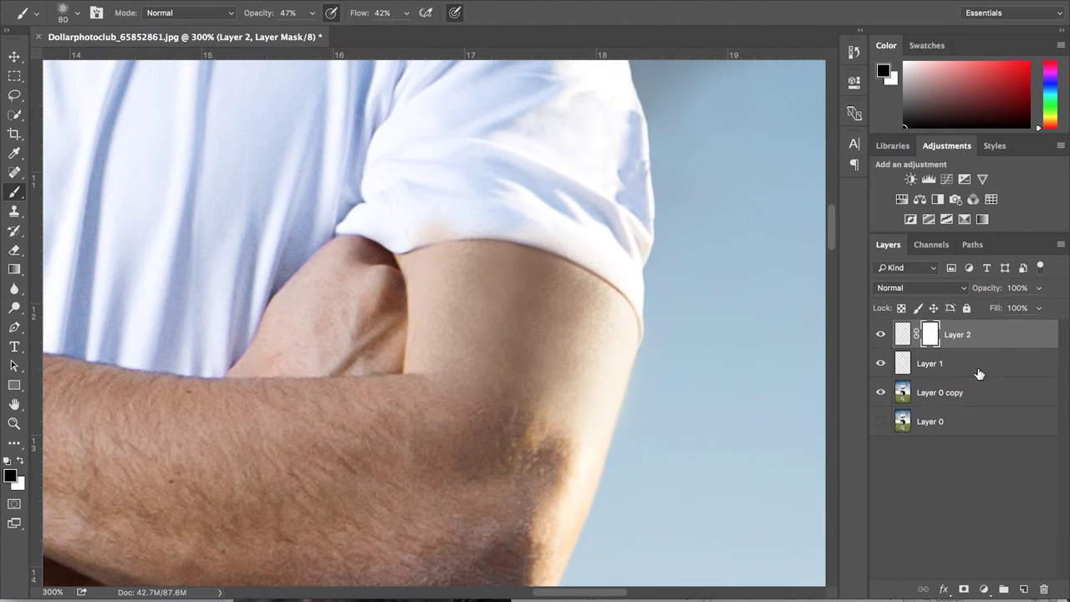
- Group Layer 1 and Layer 2 and add a layer mask to the group
{"action": "left_click", "coordinate": [980, 368], "text": "shift"}
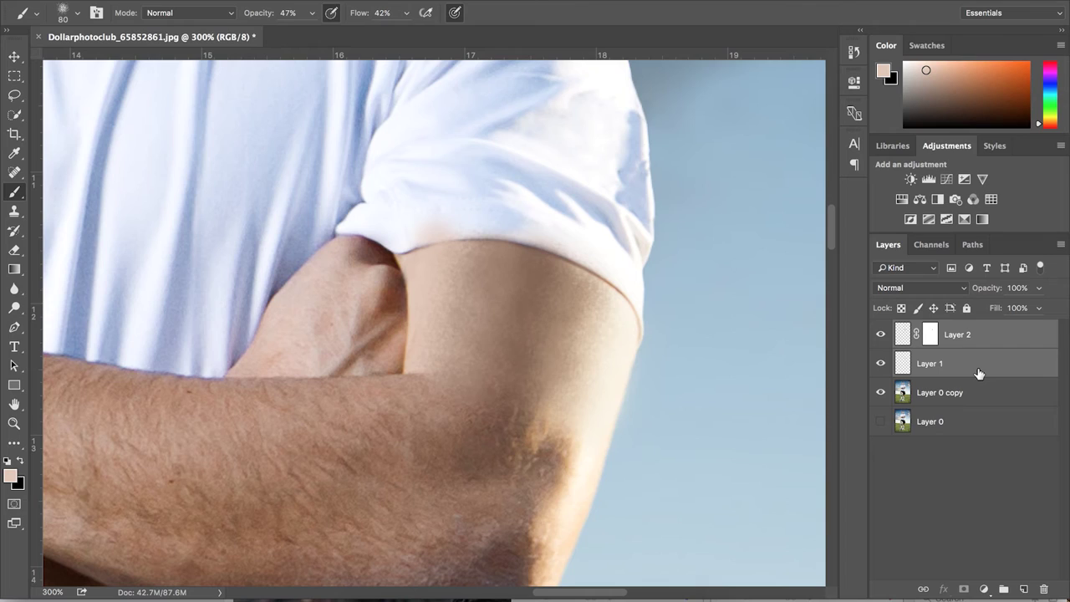
{"action": "key", "text": "ctrl+g"}
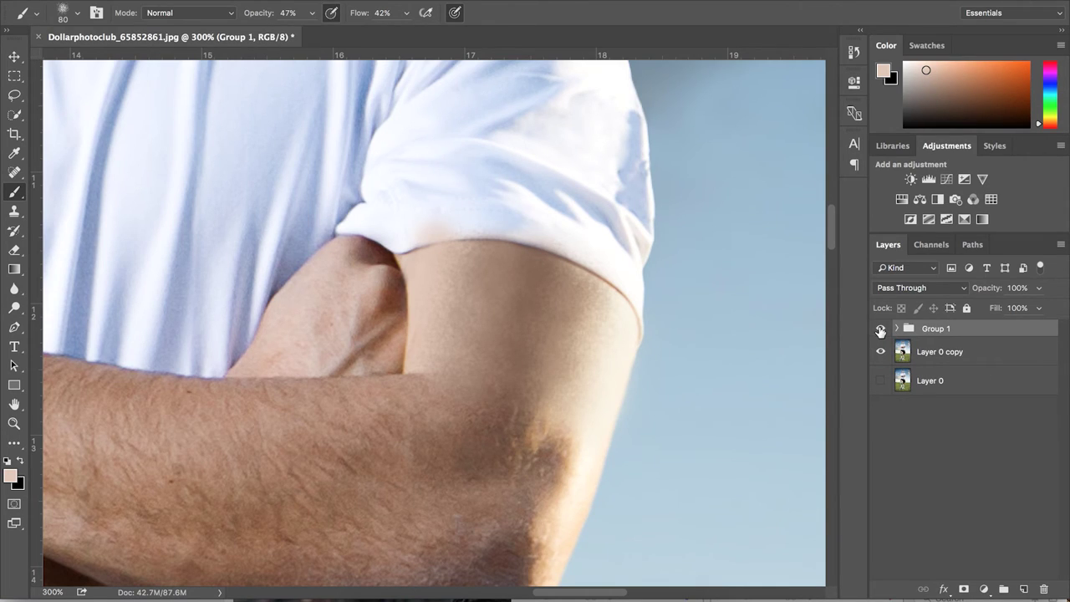
{"action": "left_click", "coordinate": [965, 591]}
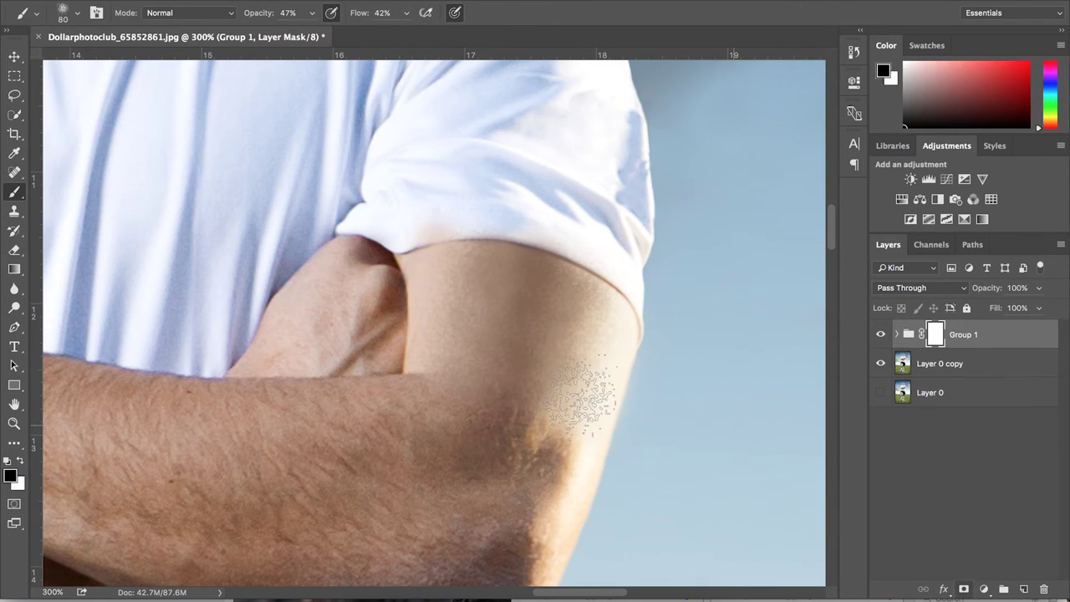
- Choose a soft round brush tip for painting on the group mask and reduce it to 45 px
{"action": "right_click", "coordinate": [281, 388]}
{"action": "scroll", "coordinate": [309, 503], "scroll_direction": "up", "scroll_amount": 5}
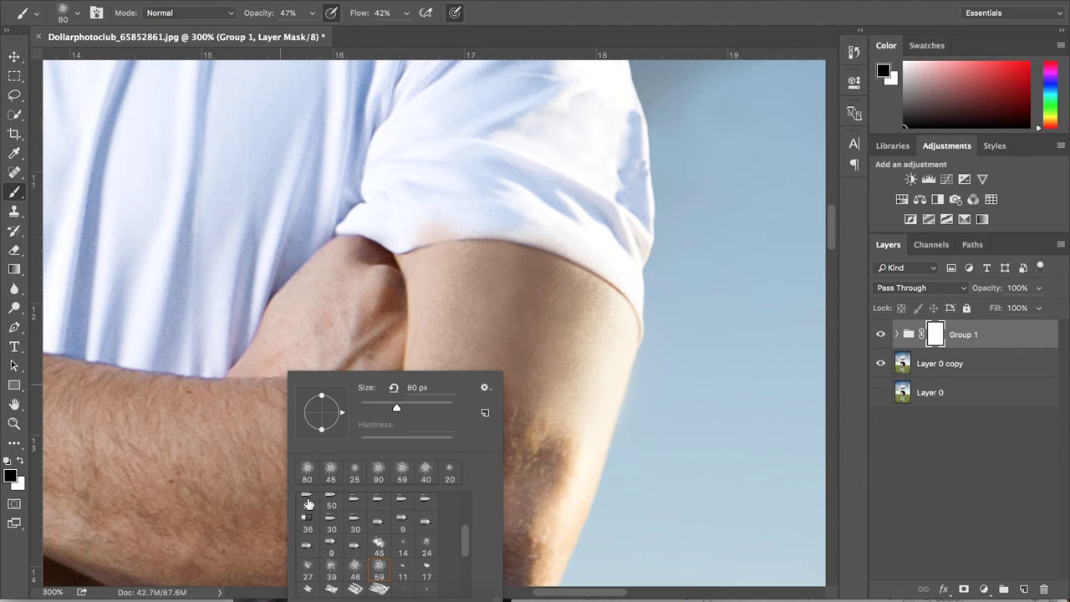
{"action": "left_click", "coordinate": [541, 155]}
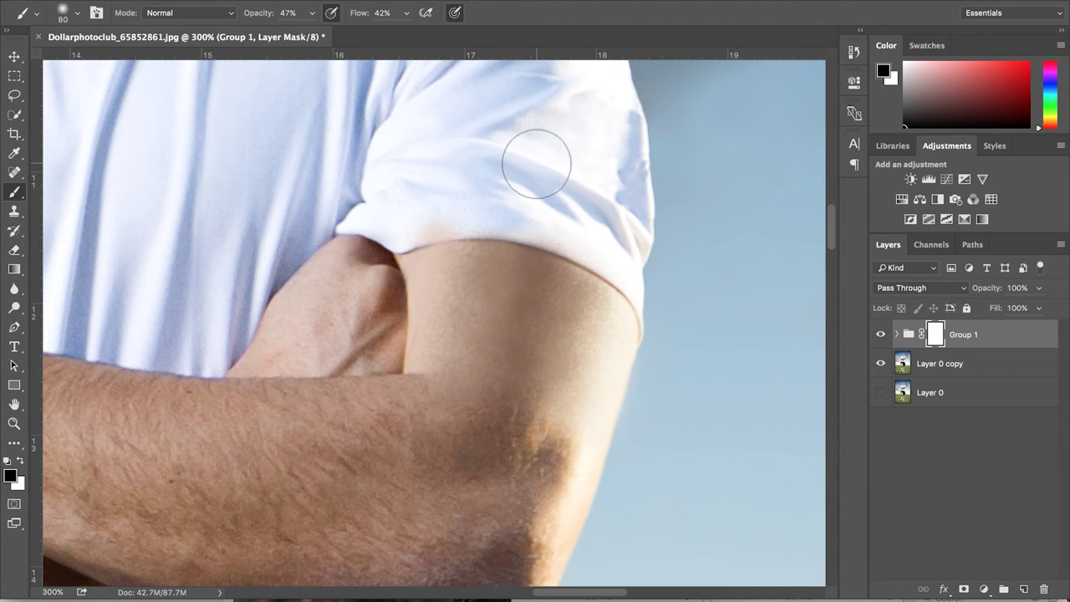
{"action": "key", "text": "ctrl+plus"}
{"action": "key", "text": "bracketleft"}
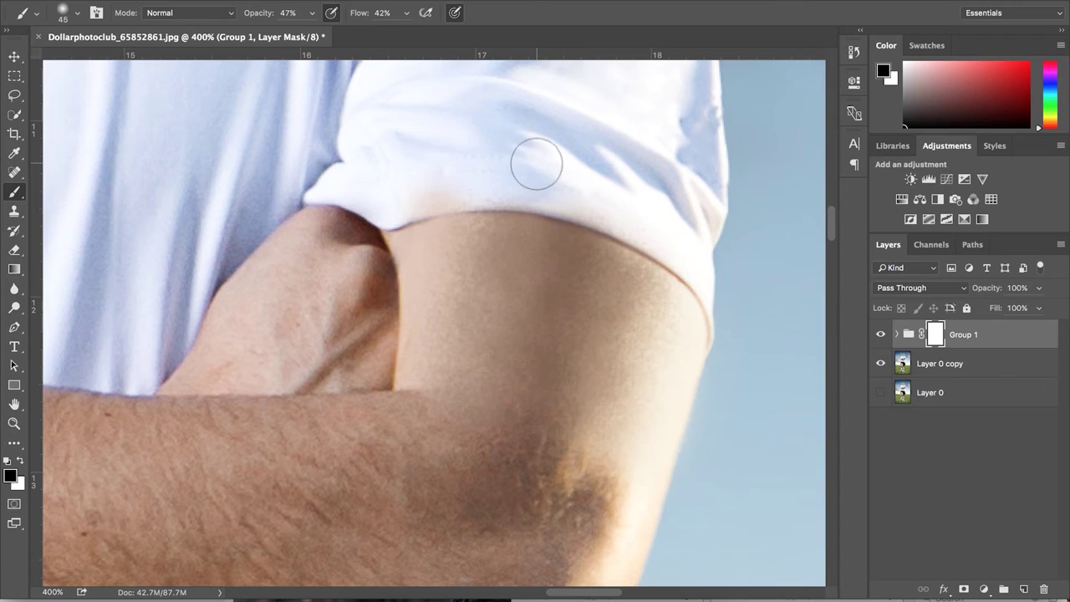